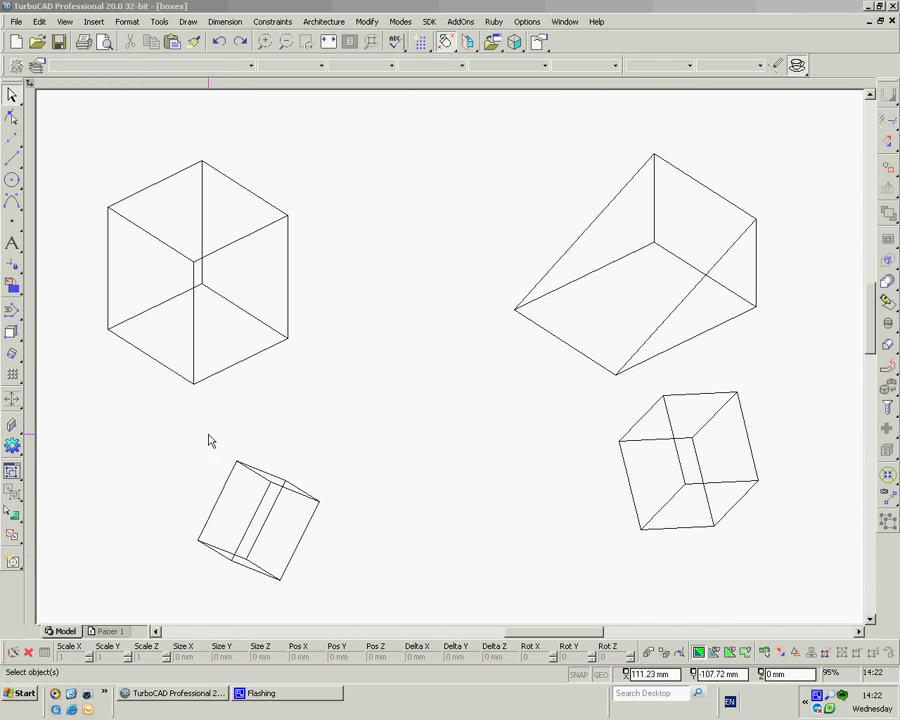
Display the boxes and wedge in the Hidden Line visual style.
click(38, 21)
mouse_move(65, 25)
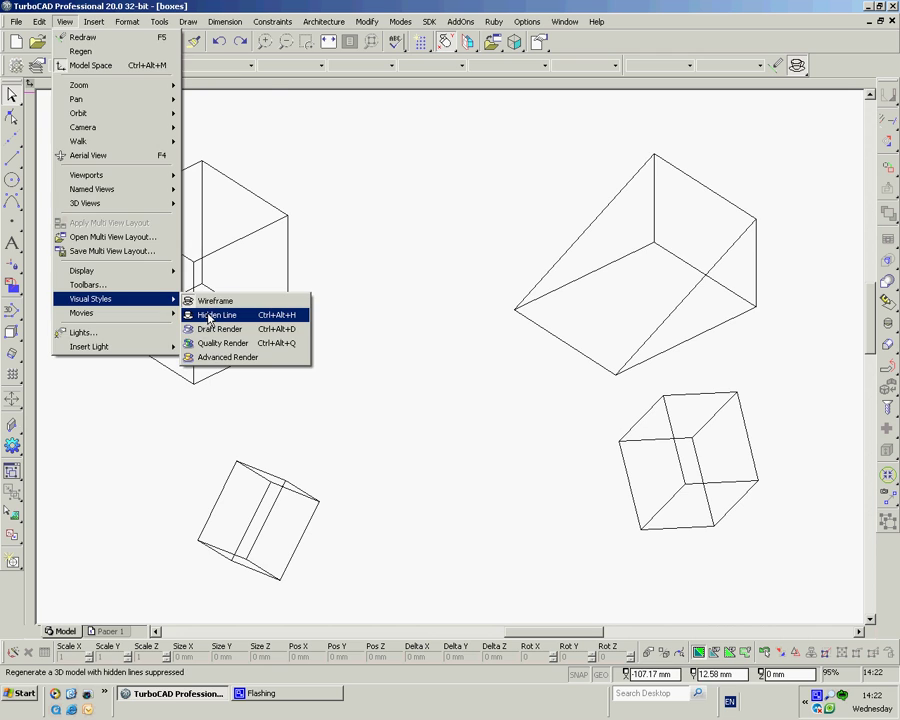
click(220, 315)
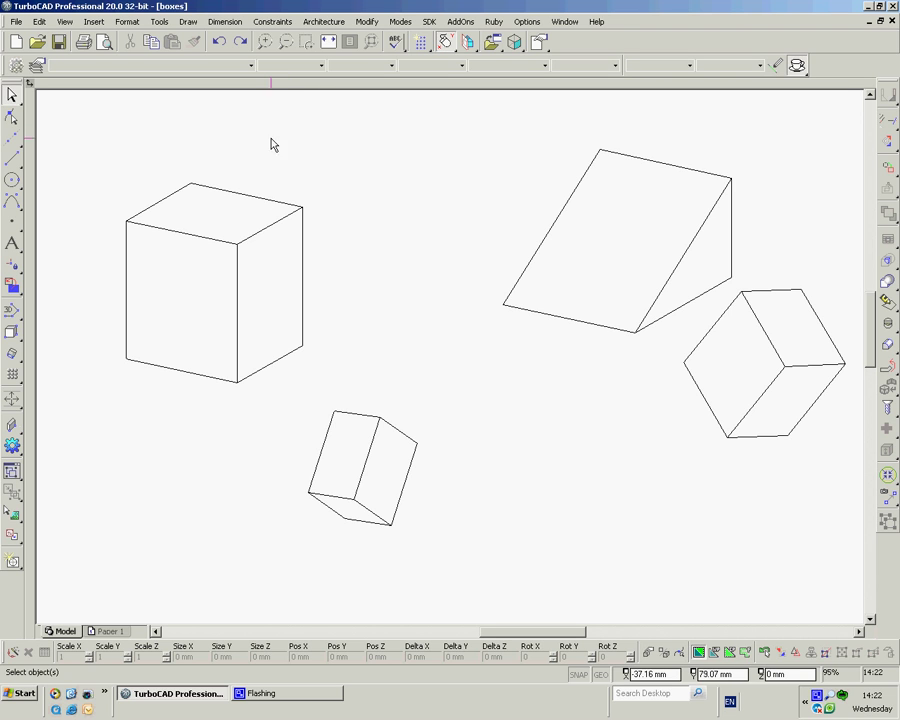
click(160, 22)
mouse_move(175, 51)
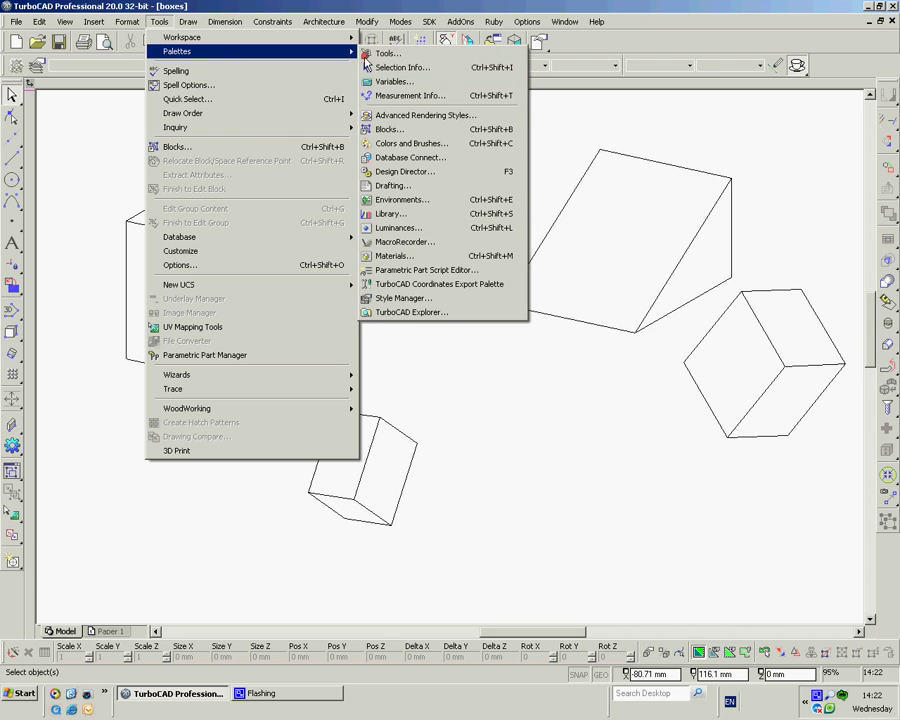
click(390, 54)
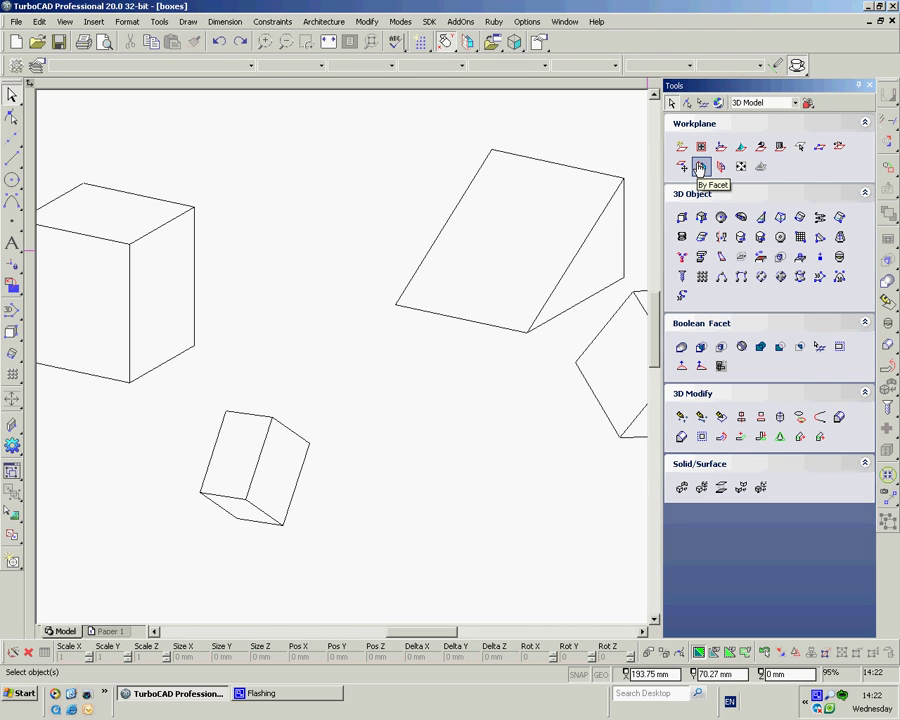
click(872, 90)
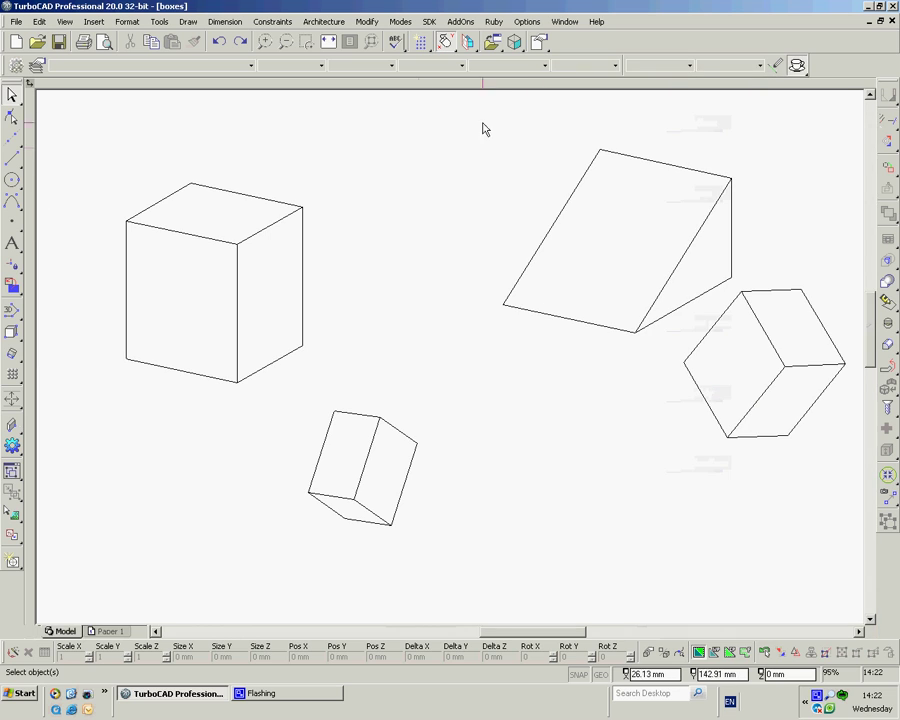
click(366, 22)
mouse_move(398, 147)
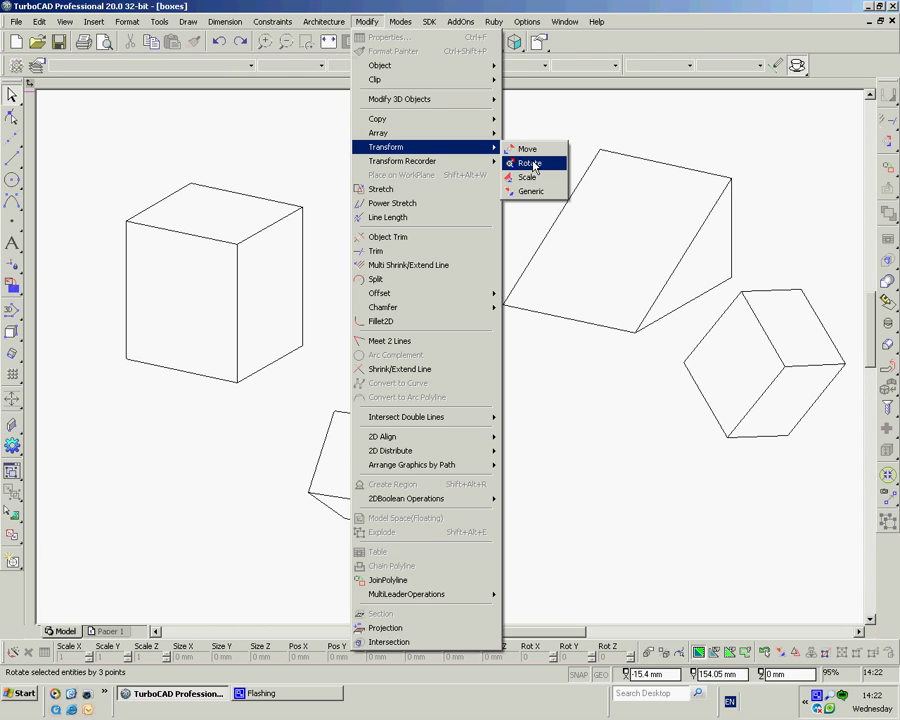
click(287, 147)
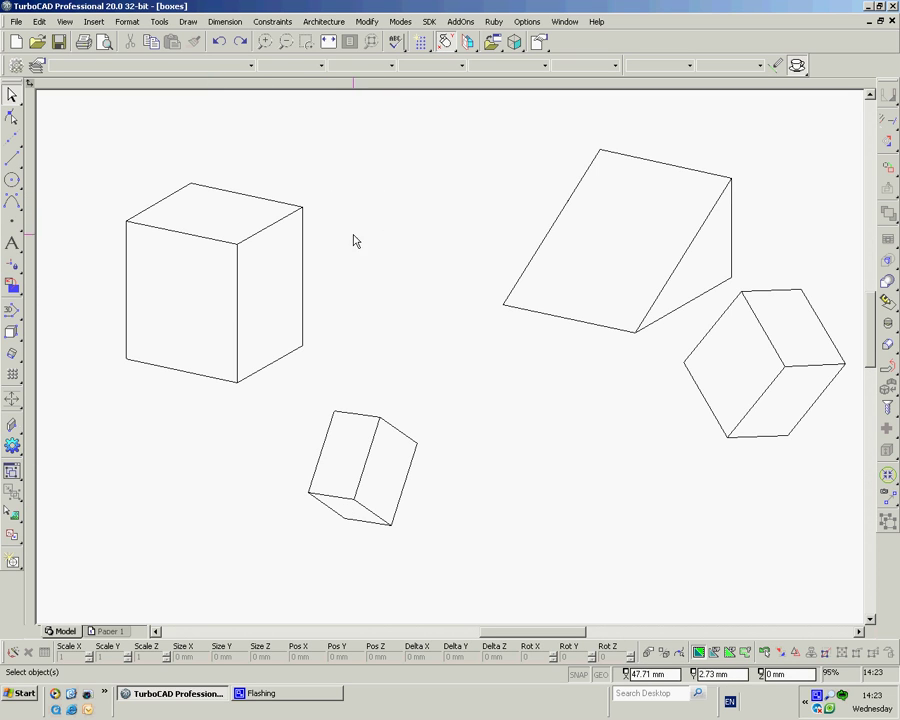
Assemble the small tilted box by facet, placing its lower end face on the large box's top face.
right_click(344, 180)
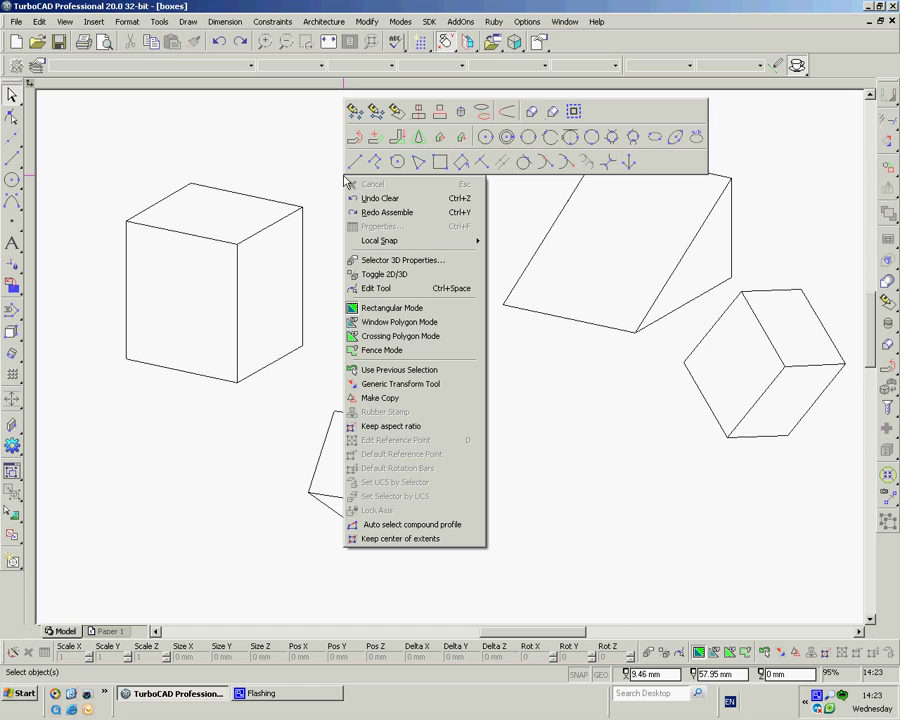
click(398, 113)
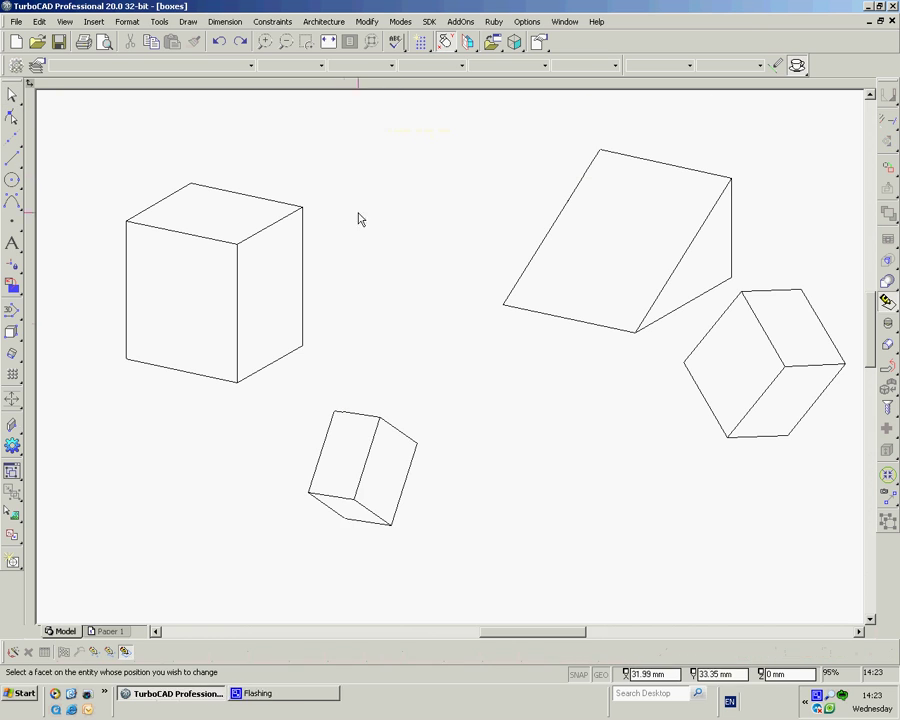
click(351, 514)
click(195, 210)
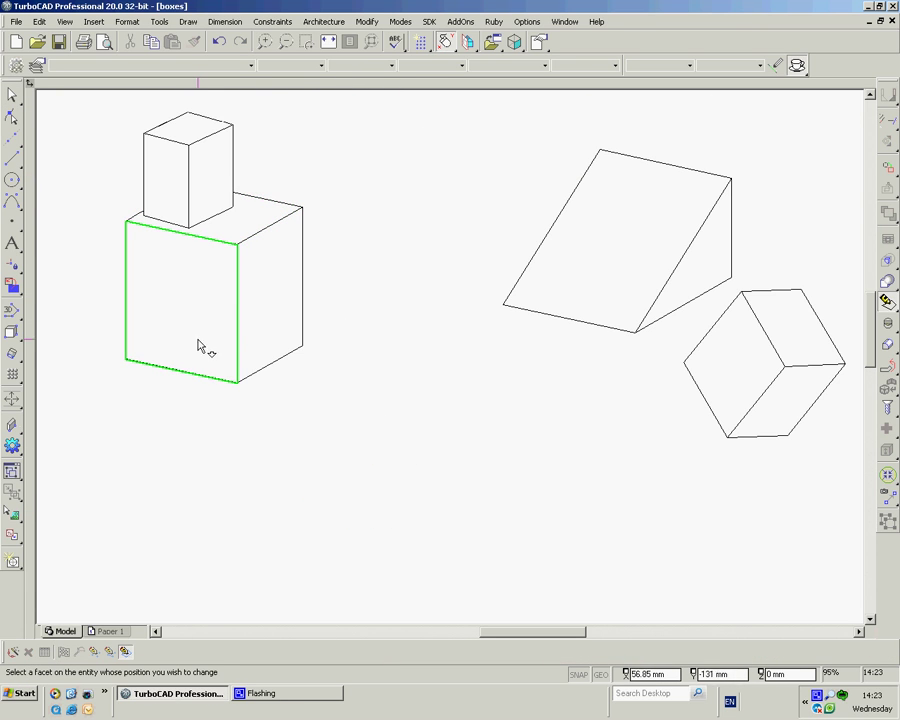
middle_drag(212, 331, 193, 394)
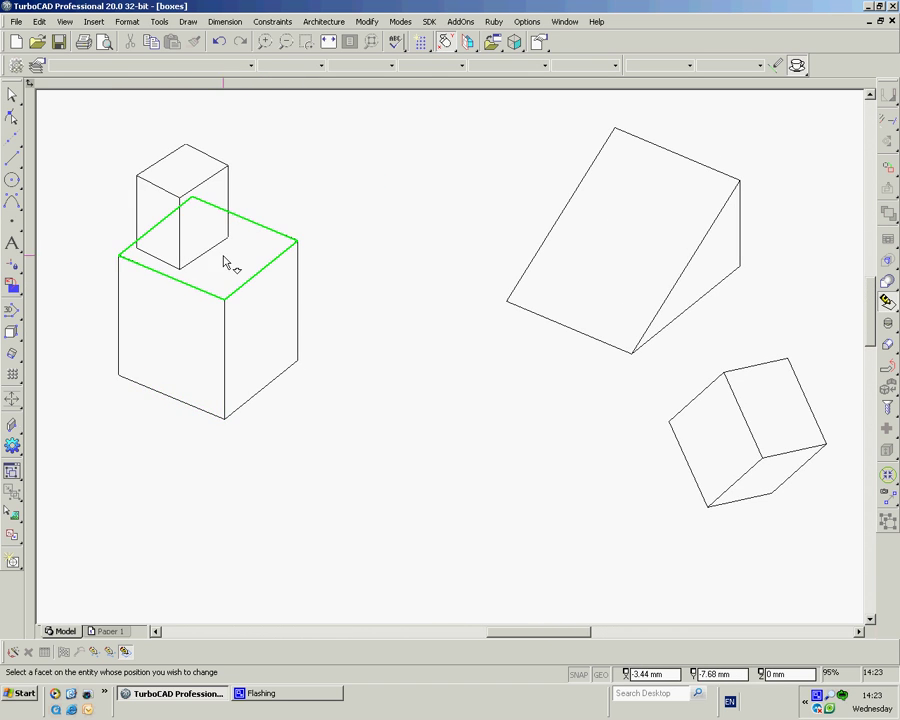
scroll(225, 257, up, 4)
scroll(457, 364, down, 2)
scroll(451, 363, up, 1)
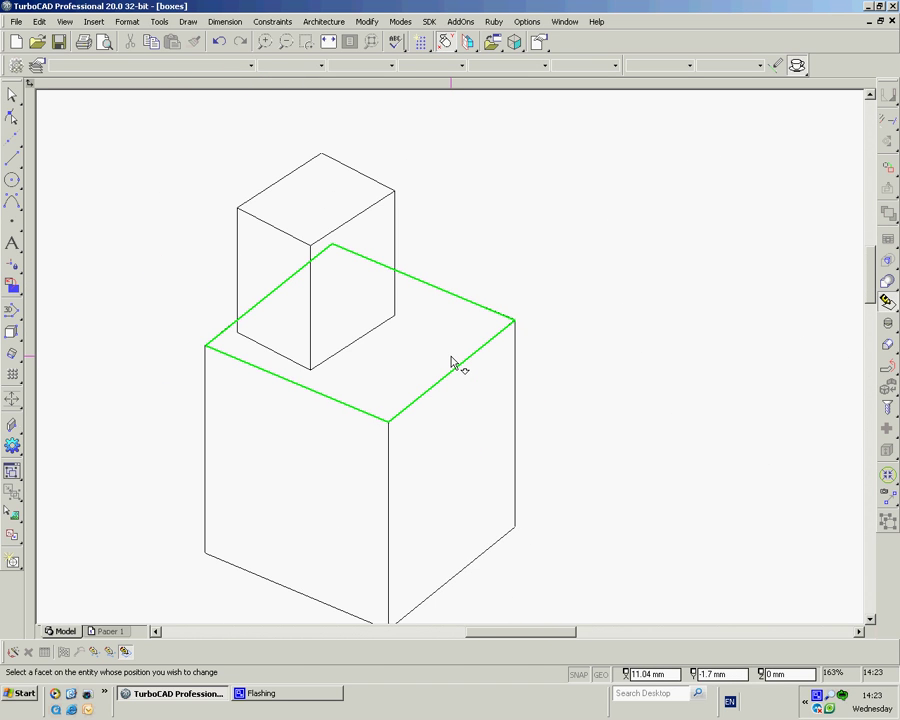
key(Escape)
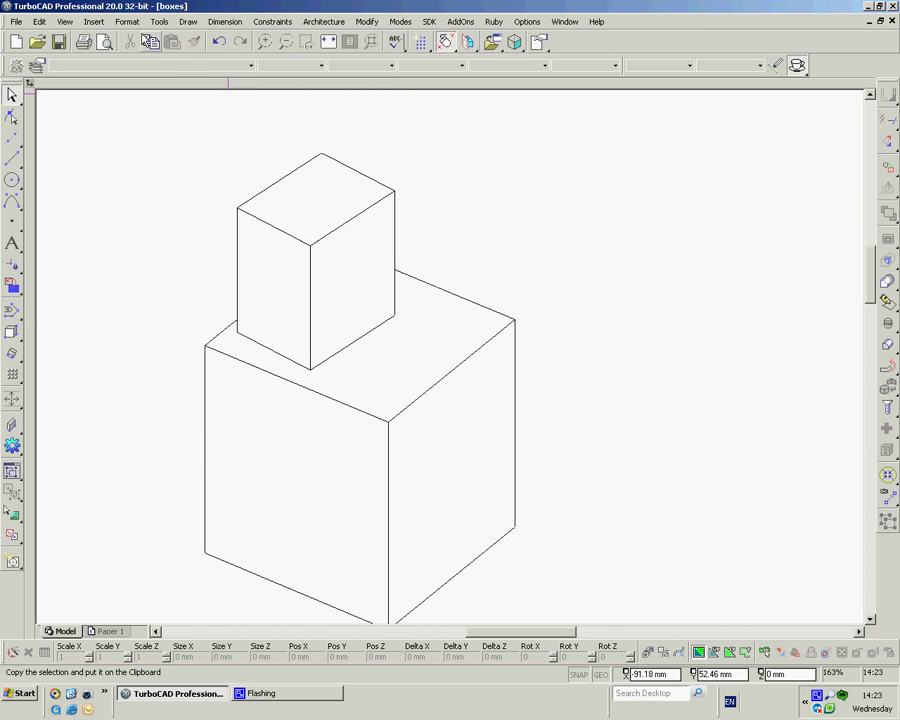
Show the Tools palette and set the workplane by facet on the large box's top face.
click(159, 22)
mouse_move(170, 54)
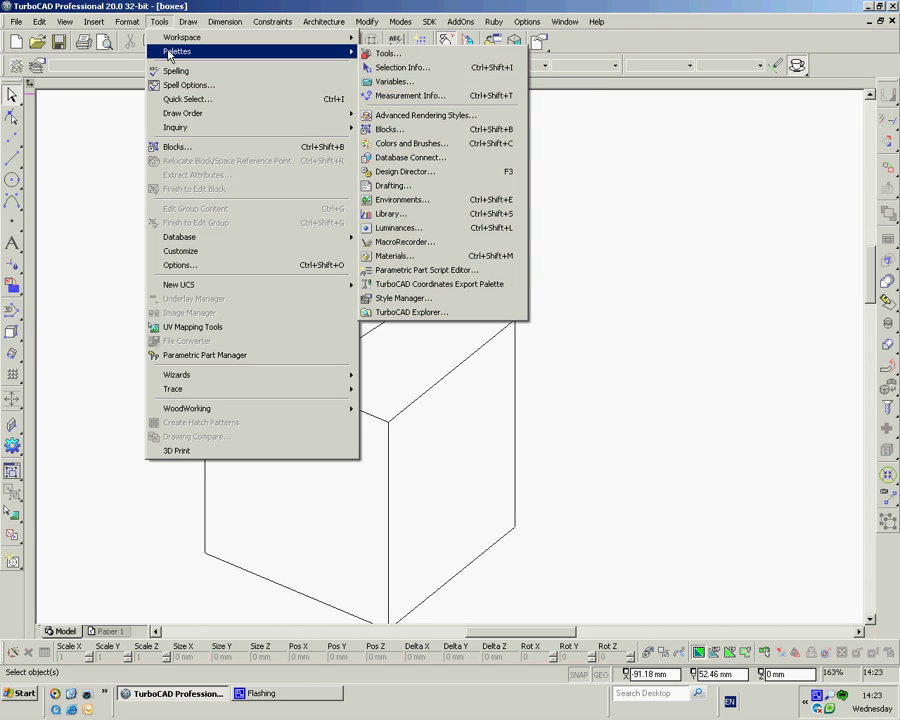
click(384, 53)
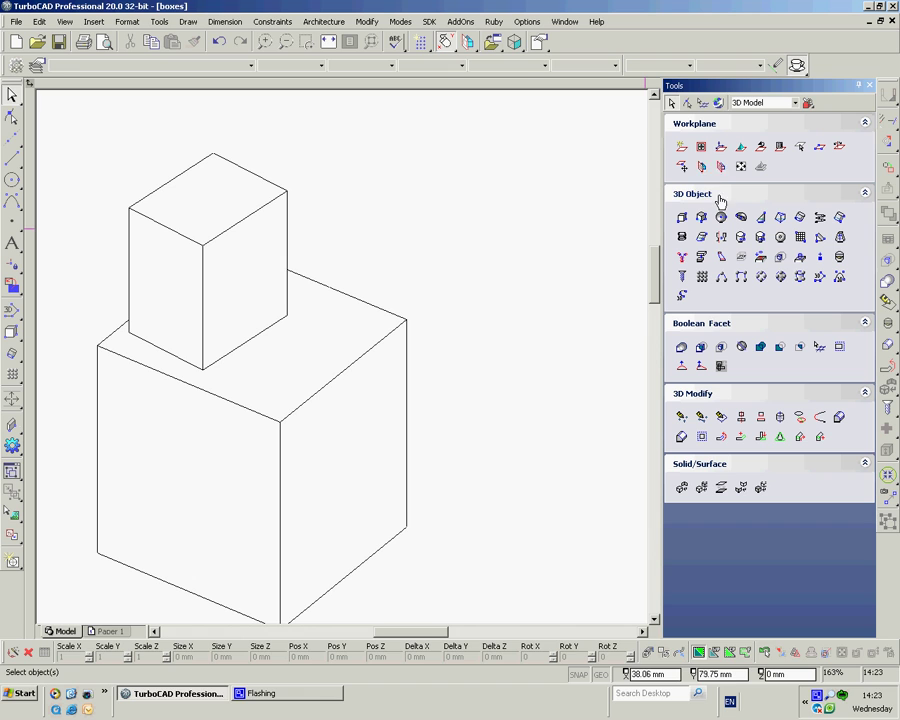
click(700, 168)
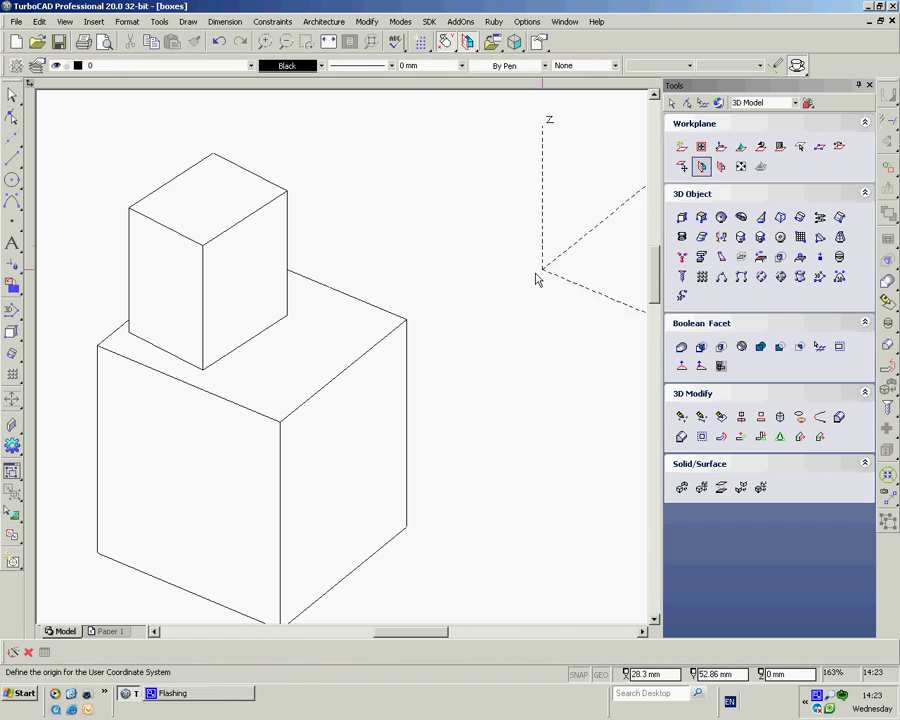
click(293, 365)
Display the stacked boxes in the Wireframe visual style.
shift+middle_drag(180, 355, 540, 327)
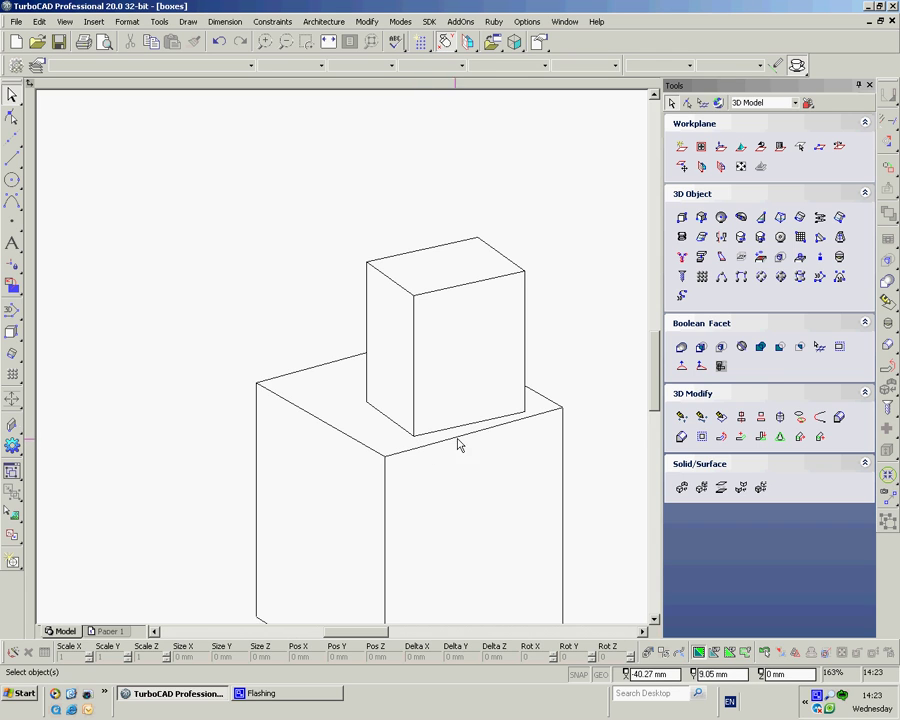
scroll(488, 394, up, 1)
scroll(257, 336, up, 1)
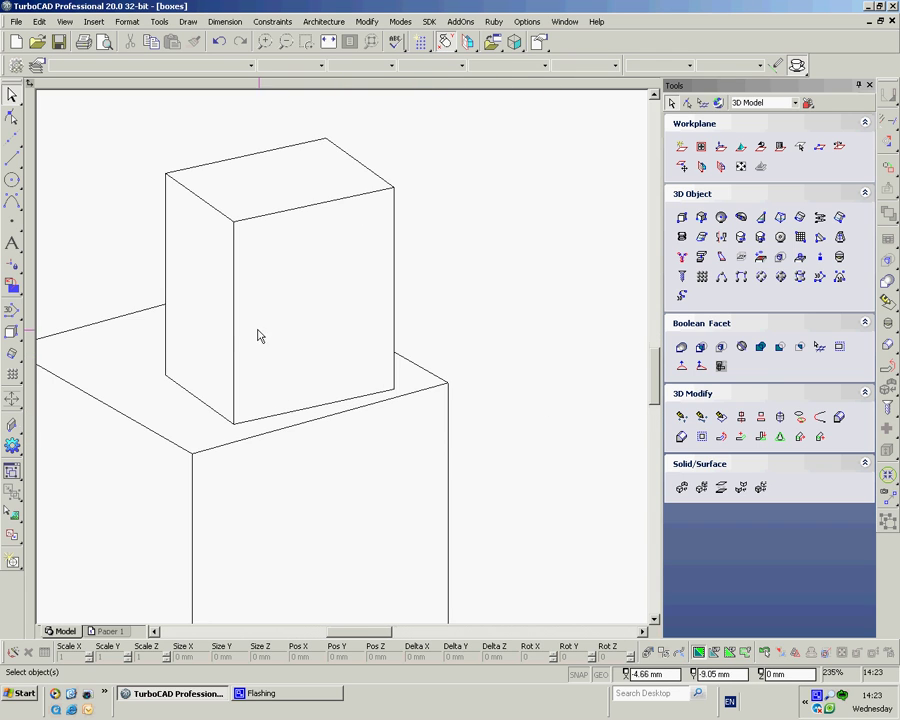
scroll(338, 362, up, 1)
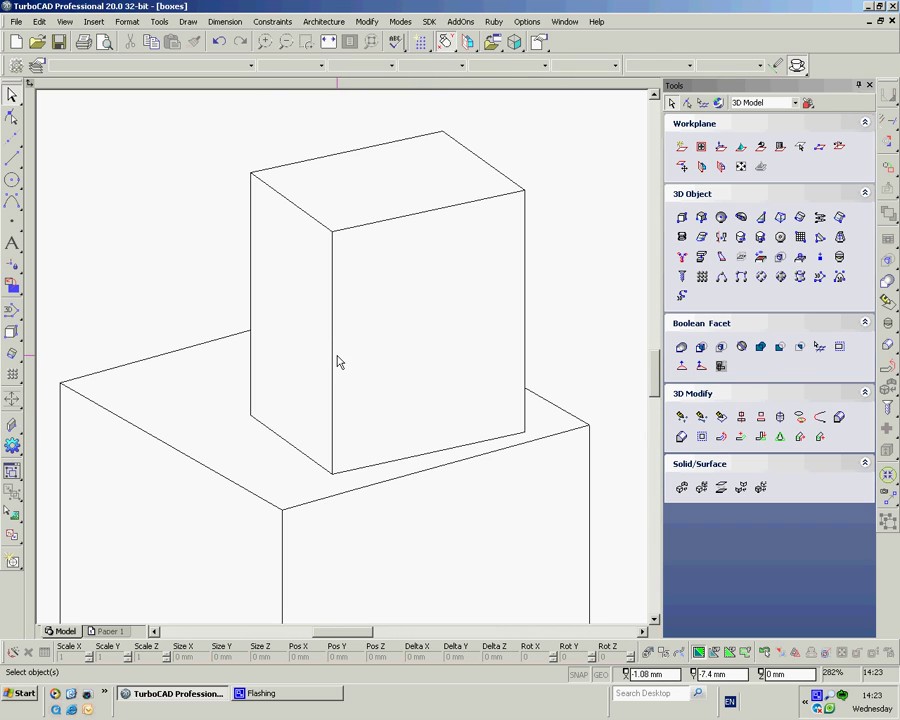
click(64, 21)
mouse_move(90, 300)
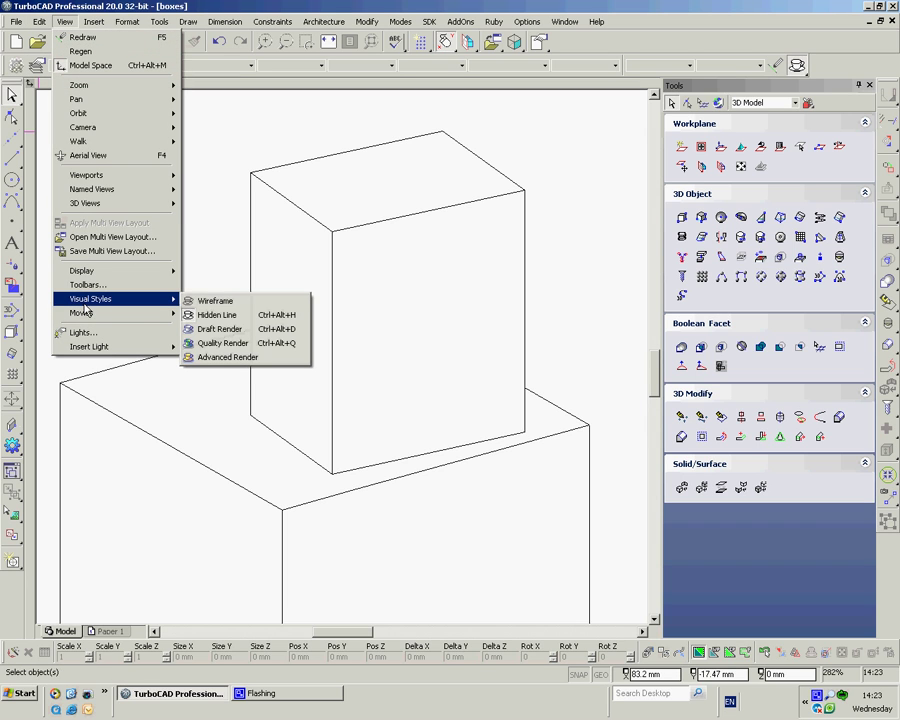
click(228, 307)
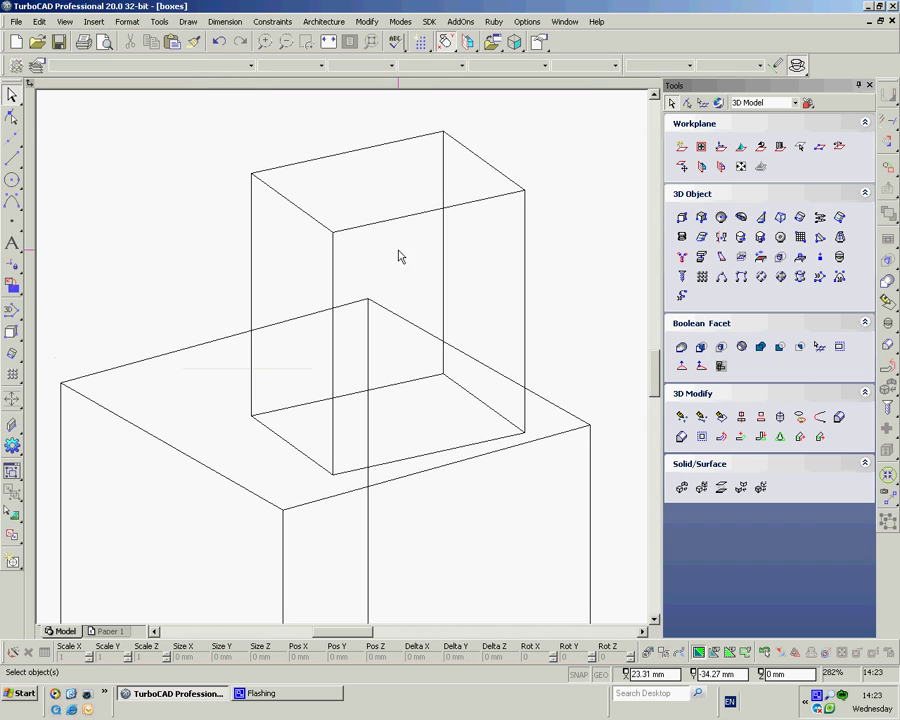
Relocate the small box's reference point to its bottom corner and move that corner onto the nearest corner of the large box's top face.
click(410, 220)
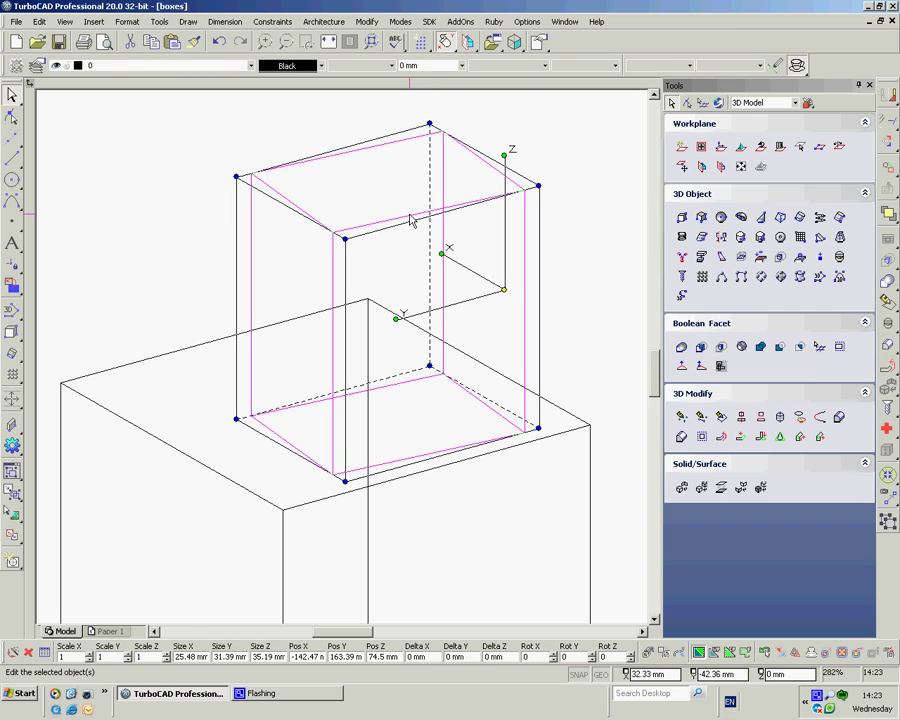
key(d)
drag(413, 218, 526, 433)
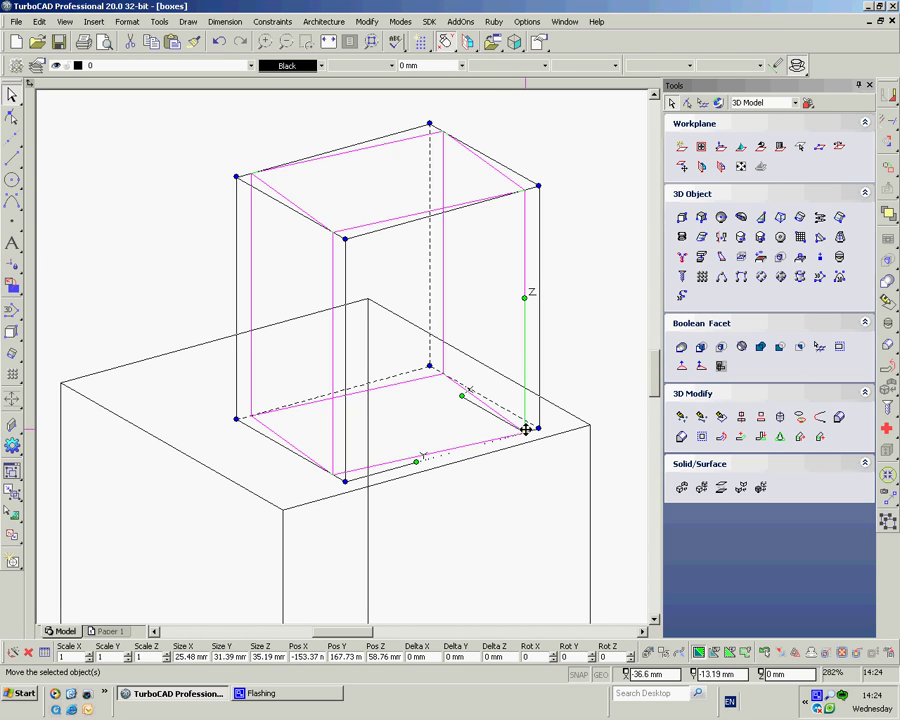
click(526, 430)
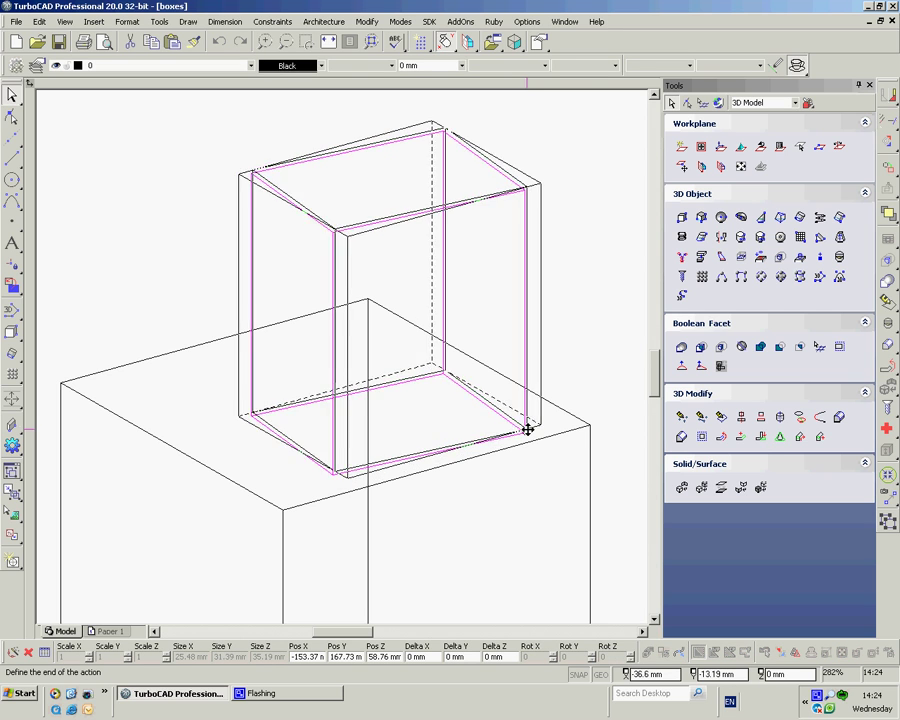
click(592, 428)
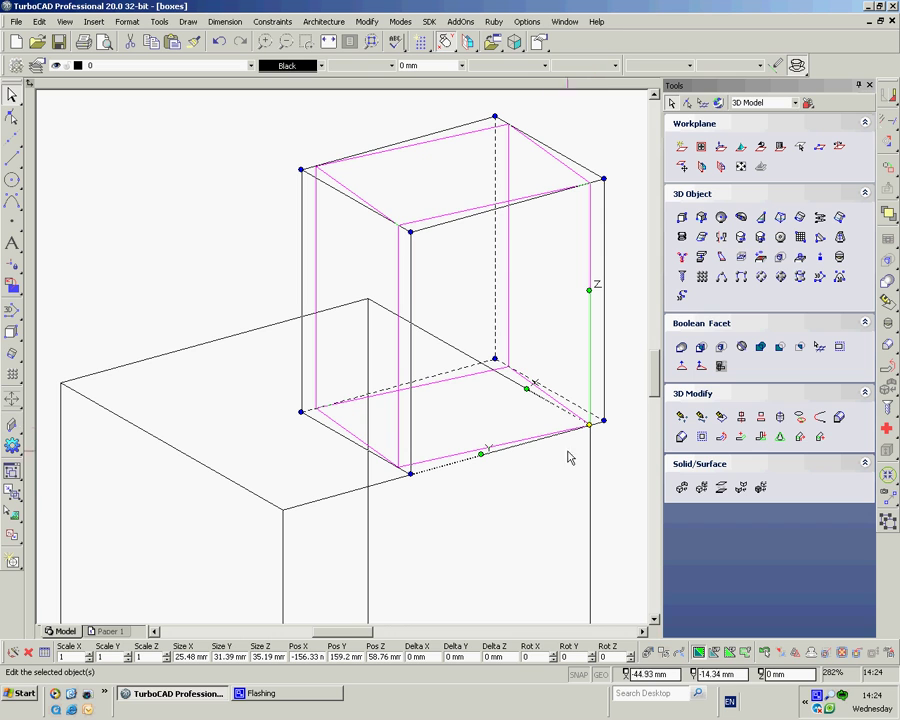
Rotate the small box about the shared corner so its bottom edge lines up with the large box's top edge, then deselect it.
mouse_move(454, 496)
shift+middle_down()
mouse_move(475, 507)
mouse_move(458, 504)
shift+middle_up()
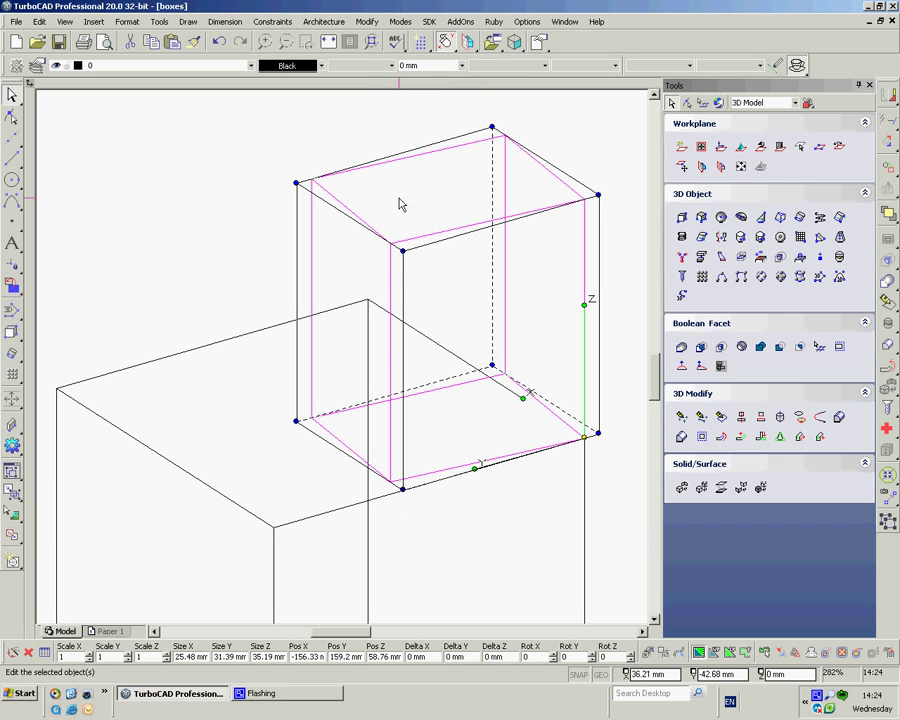
click(367, 21)
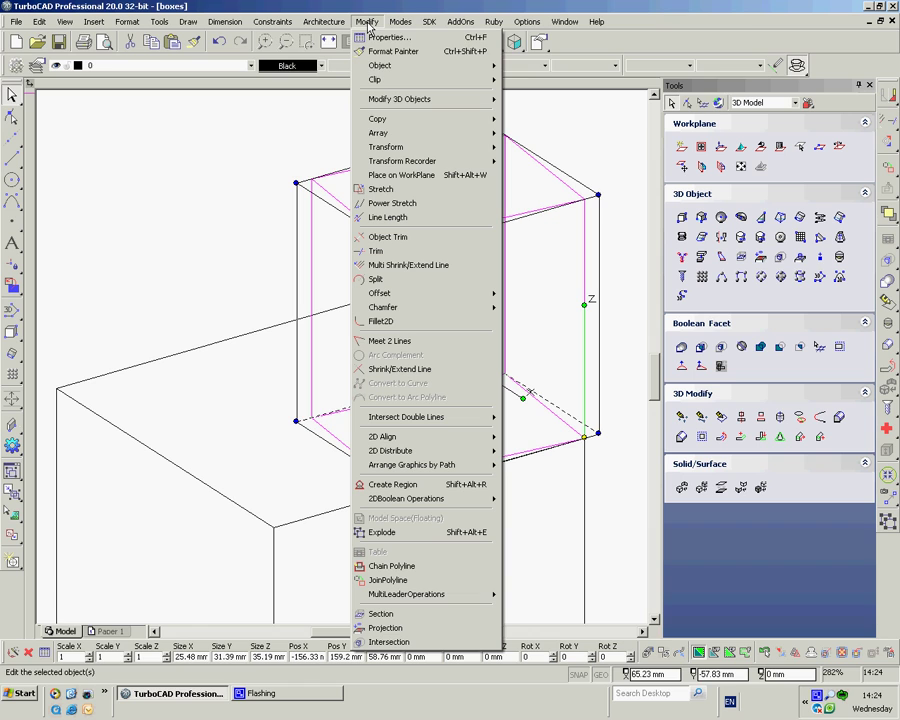
mouse_move(430, 147)
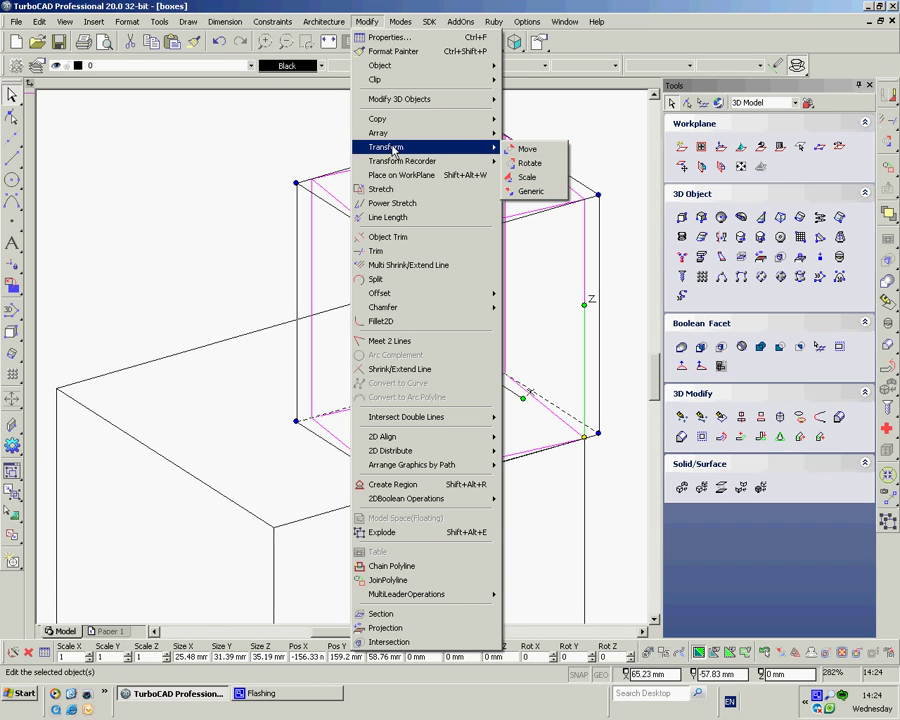
click(515, 168)
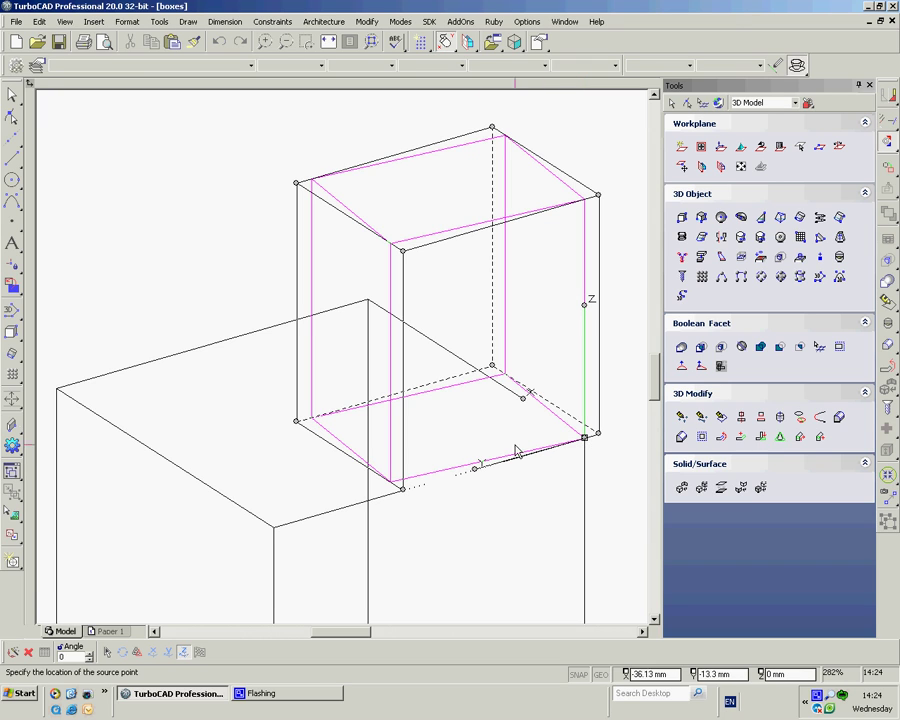
click(393, 486)
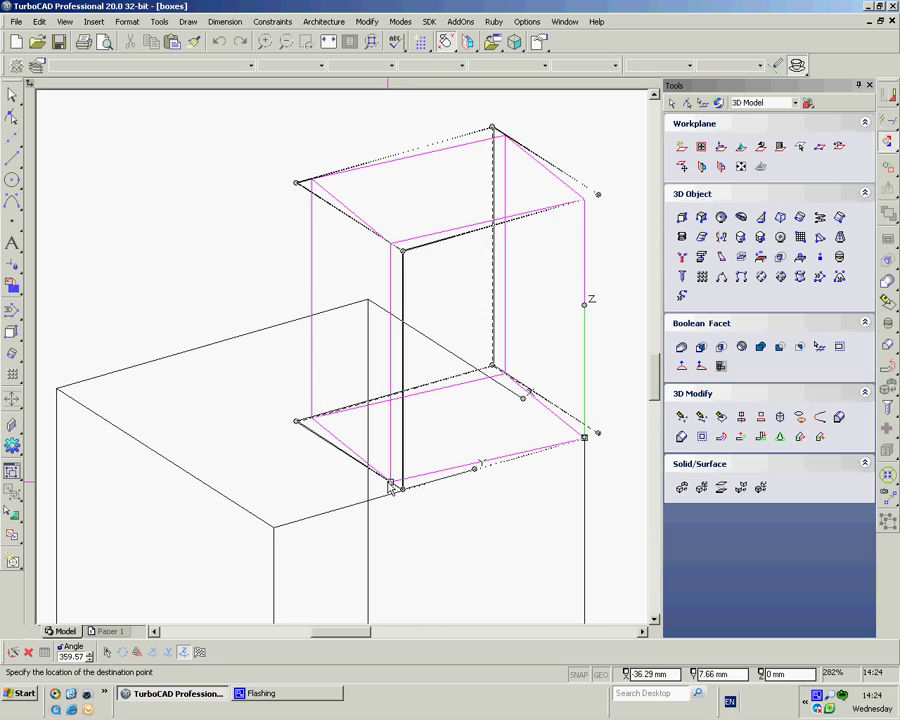
click(311, 523)
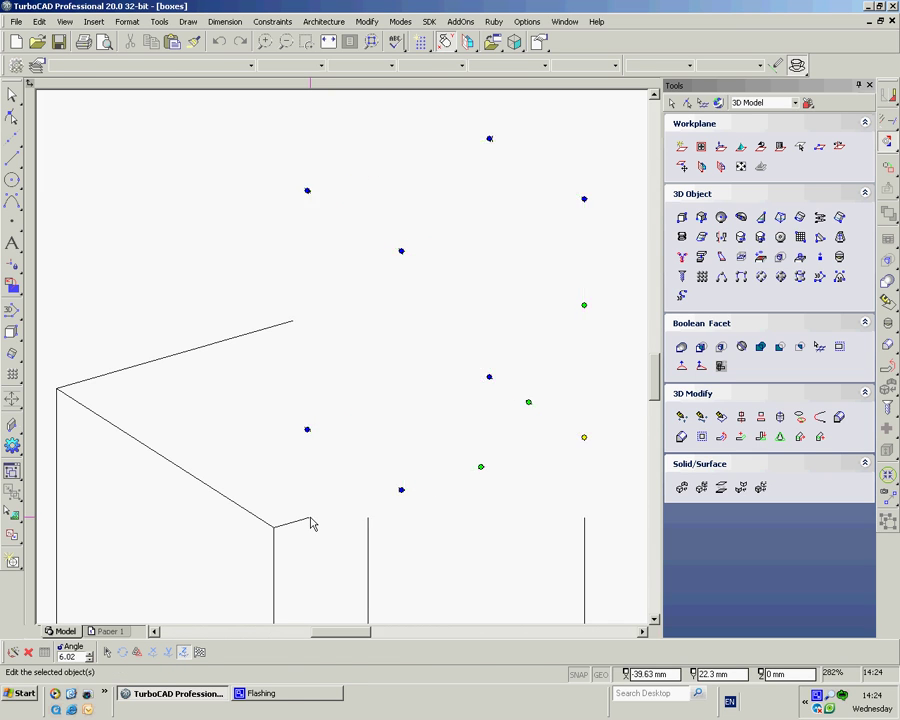
click(151, 257)
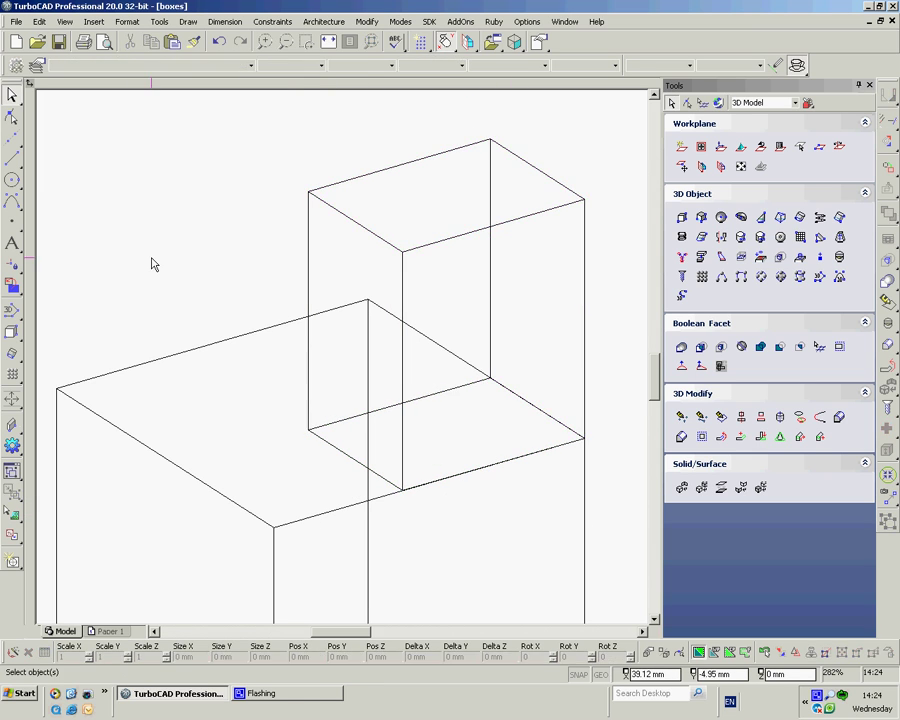
Return the model to the Hidden Line visual style and bring all the solids into view.
shift+middle_drag(439, 357, 390, 360)
click(64, 21)
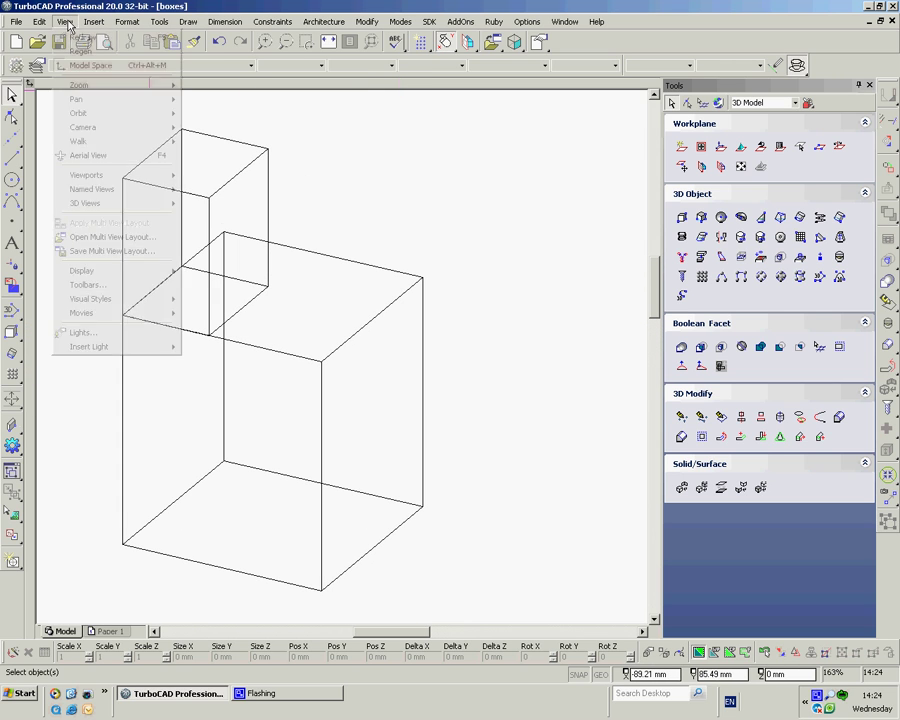
mouse_move(116, 306)
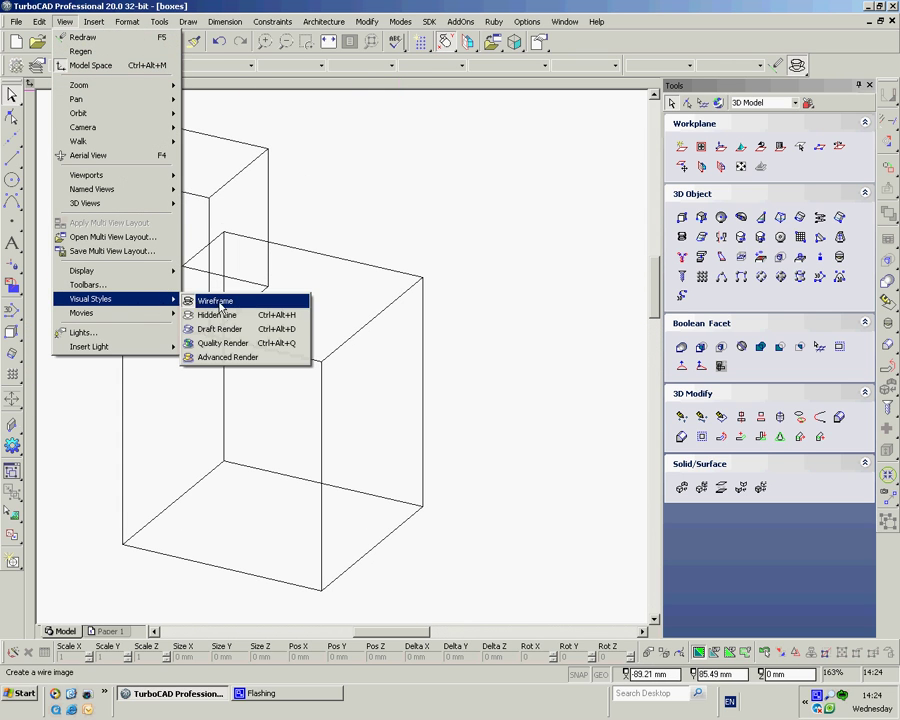
click(216, 314)
middle_drag(322, 400, 444, 363)
scroll(356, 360, down, 5)
scroll(402, 338, down, 2)
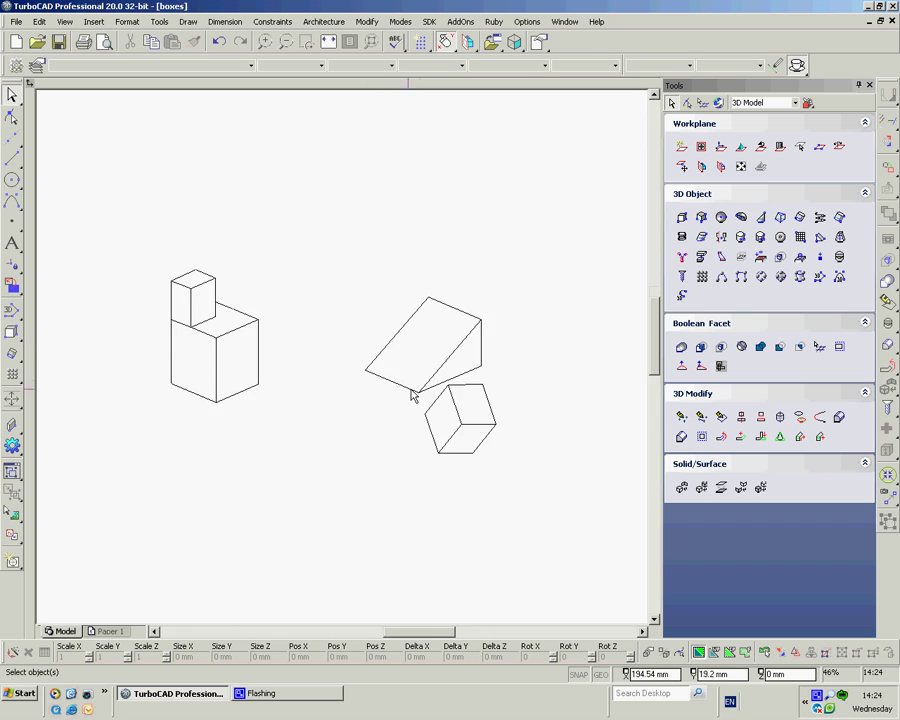
Assemble the tilted box by facet, placing its top face onto the wedge's sloping face.
scroll(424, 378, up, 3)
middle_drag(378, 396, 352, 363)
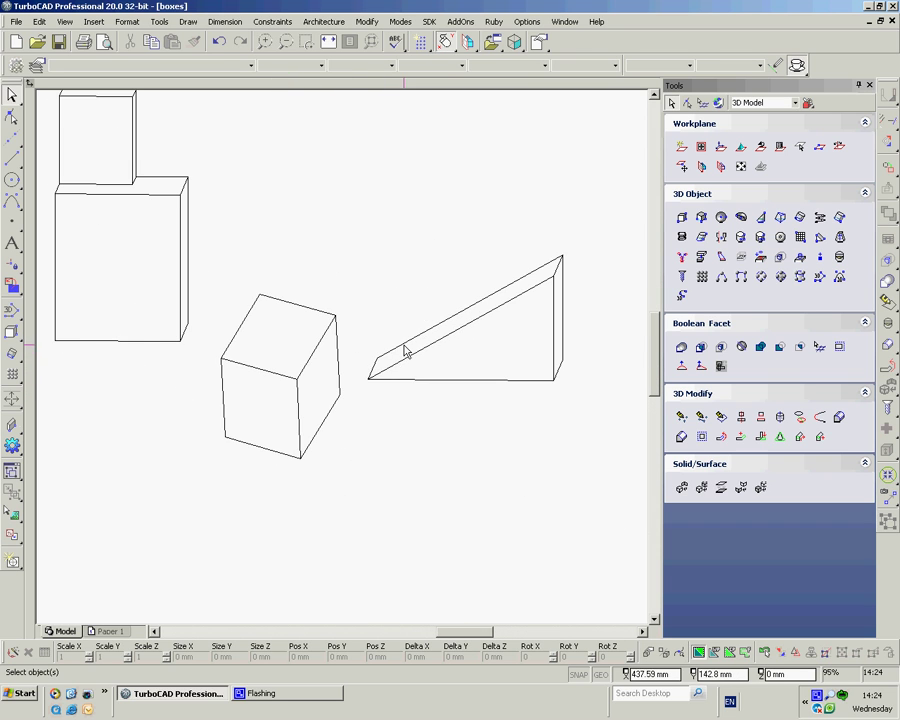
scroll(408, 342, up, 2)
scroll(344, 356, down, 1)
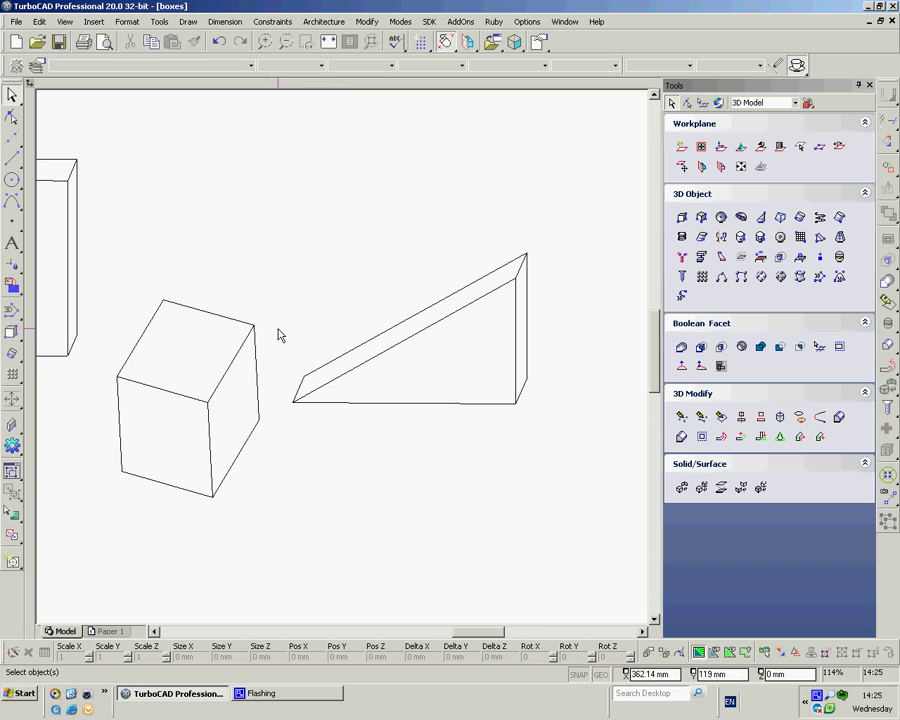
right_click(222, 302)
click(283, 210)
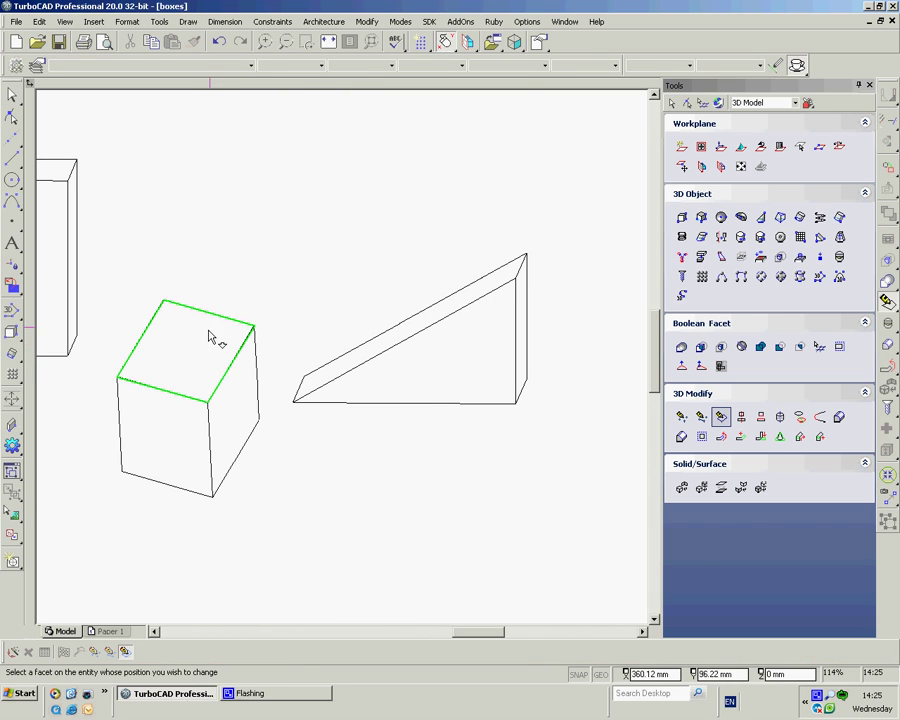
click(196, 348)
click(437, 316)
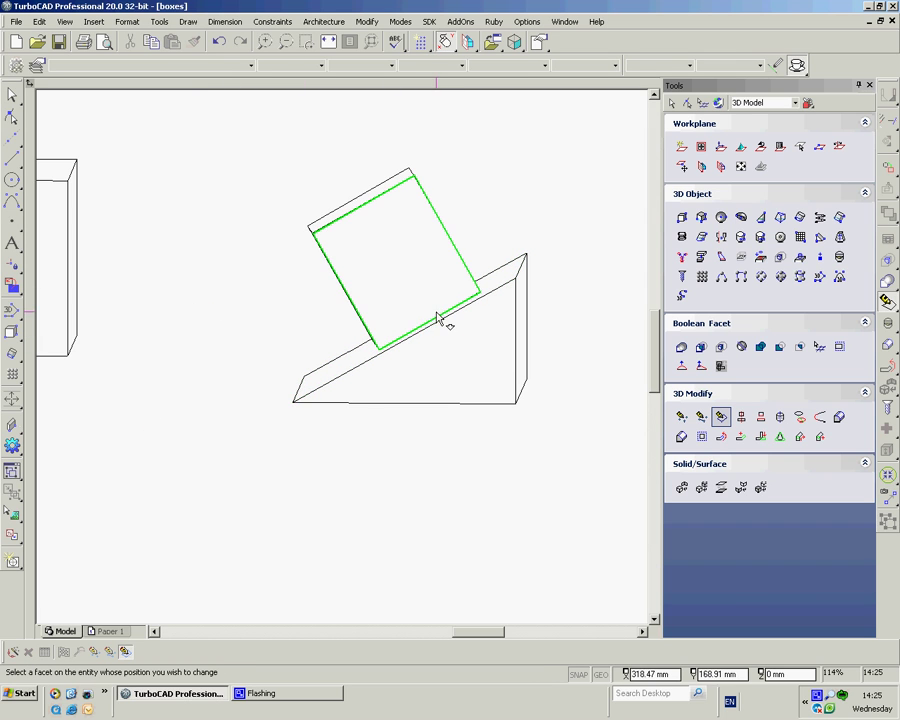
Examine from several angles how the box sits on the wedge's sloping face, then end the assembly command.
shift+middle_drag(208, 357, 516, 424)
scroll(329, 236, up, 4)
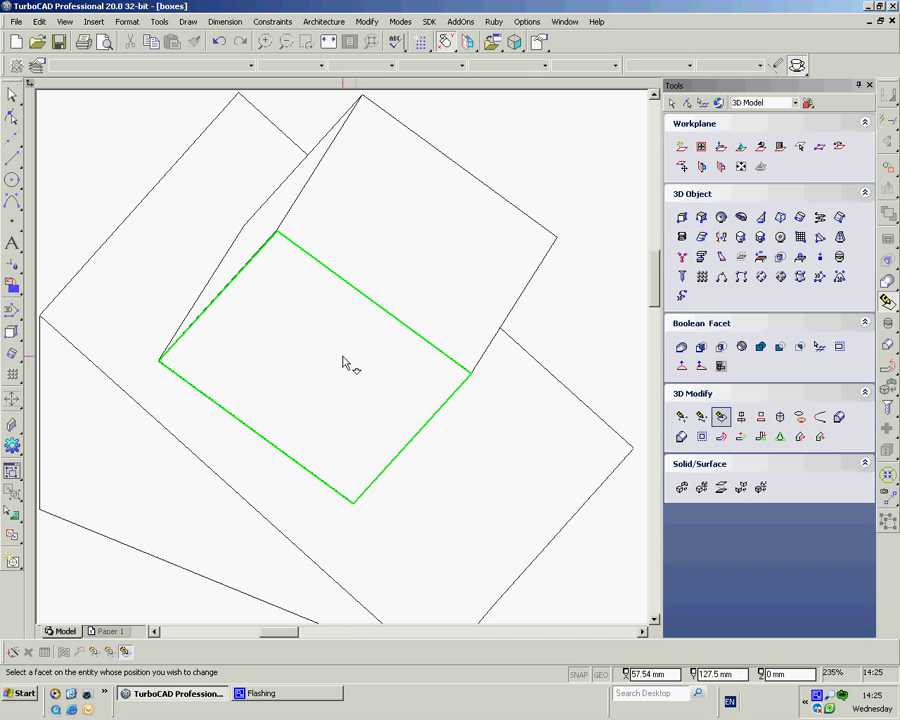
middle_drag(343, 363, 284, 370)
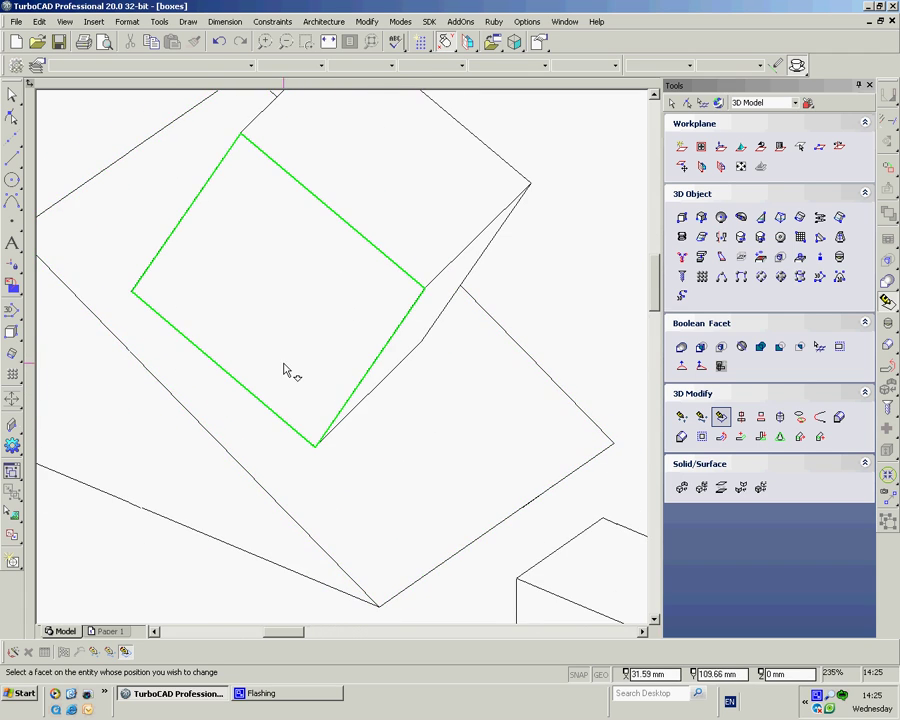
scroll(378, 364, down, 3)
middle_drag(378, 364, 308, 320)
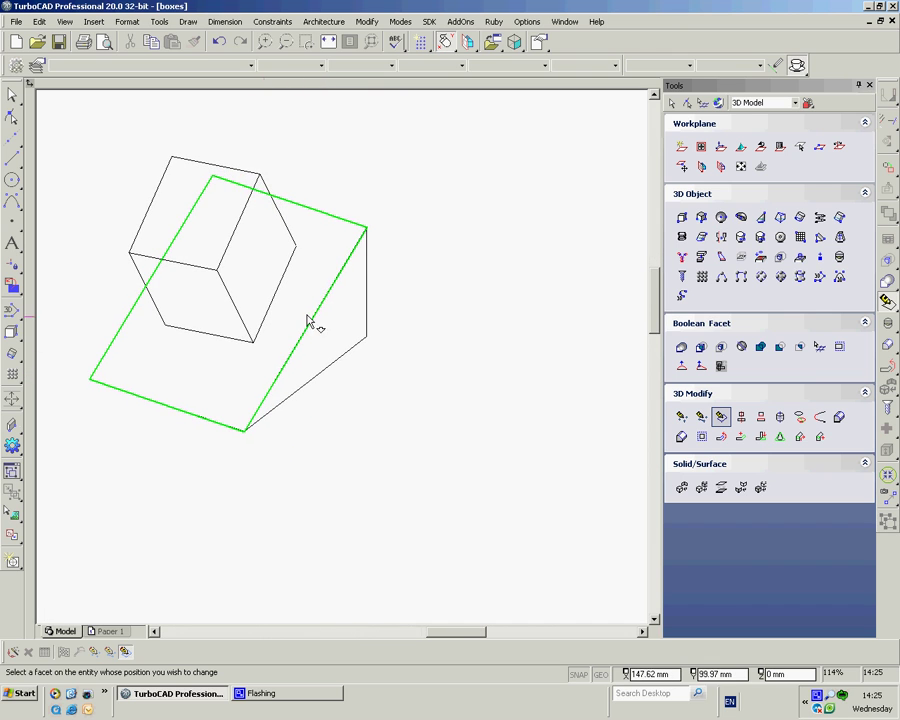
middle_drag(330, 255, 348, 364)
scroll(349, 365, up, 2)
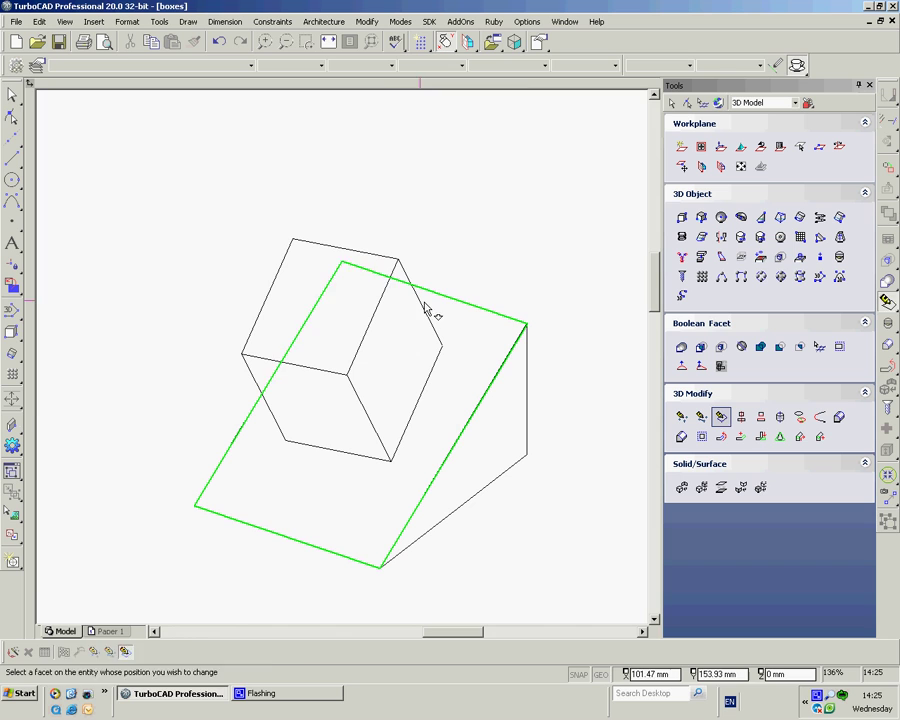
key(Escape)
Display the box and wedge in the Wireframe visual style.
click(64, 21)
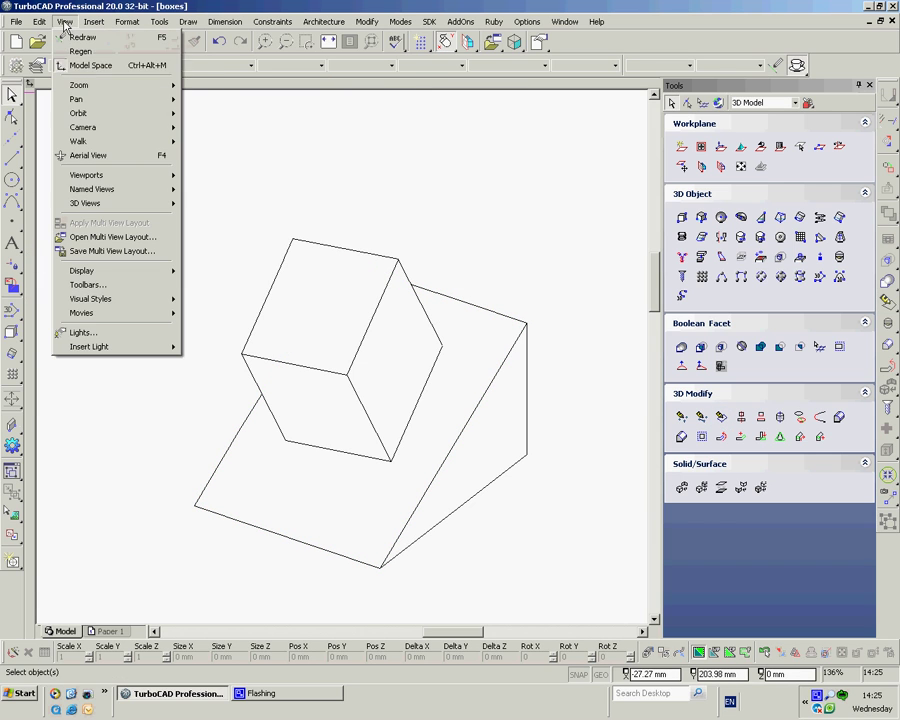
mouse_move(123, 302)
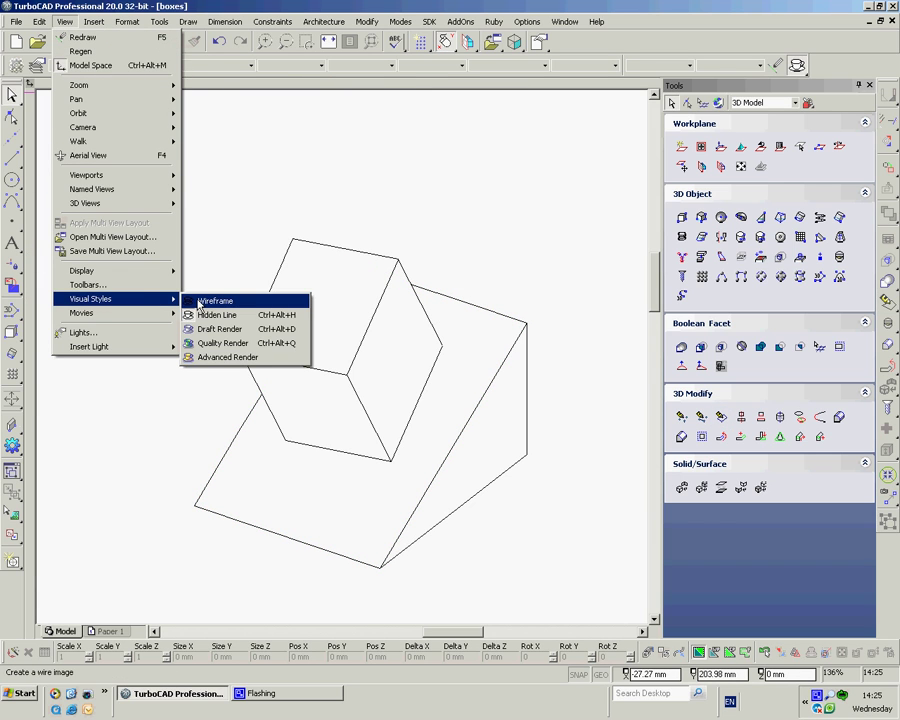
click(203, 300)
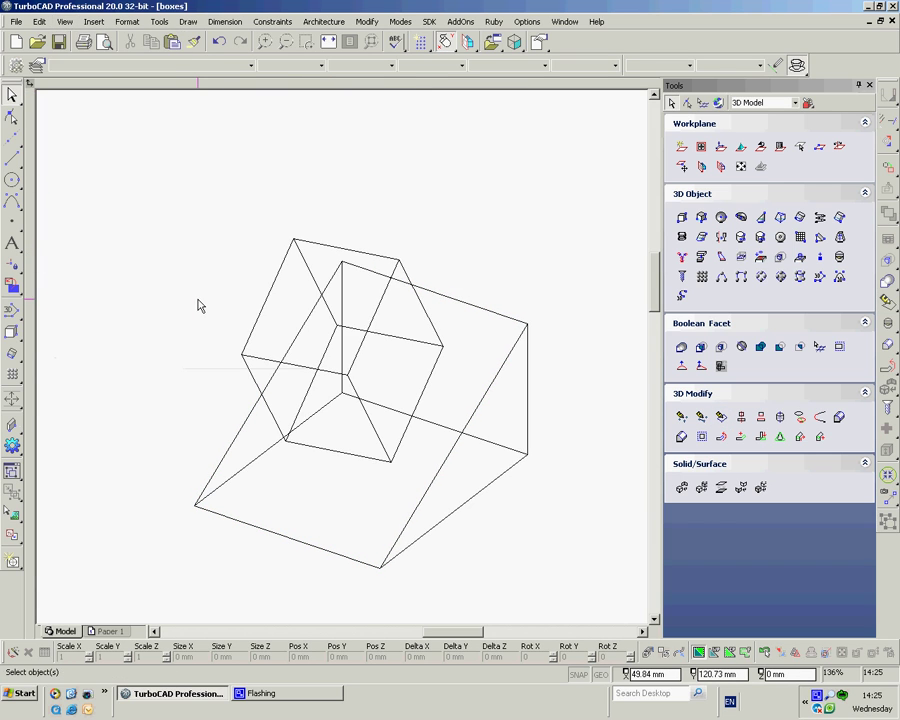
Relocate the box's reference point to its contact-face corner, move that corner onto the wedge's upper corner, and deselect the box.
click(293, 247)
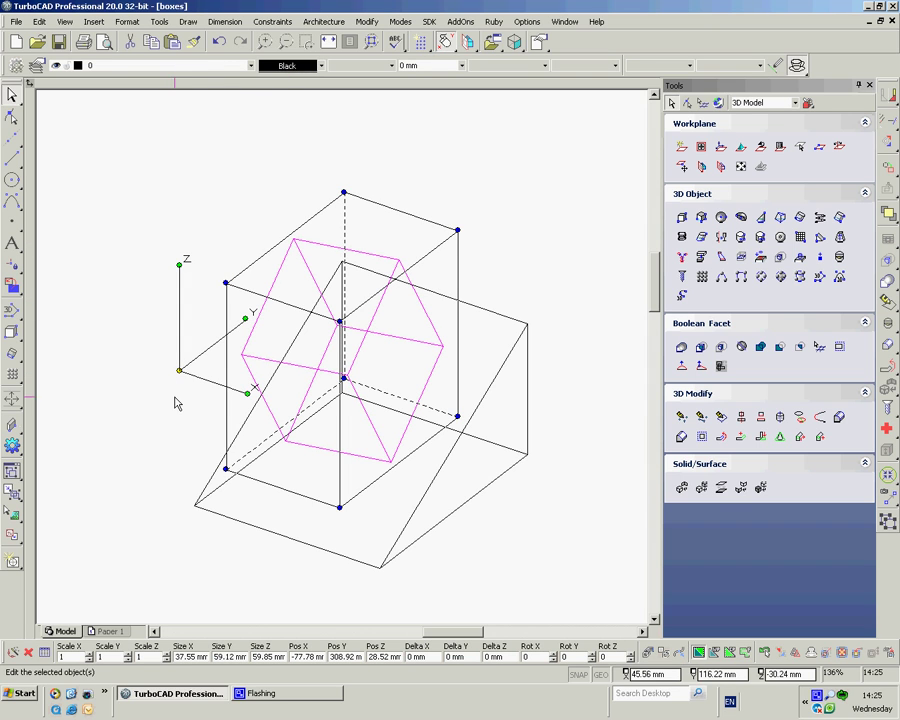
key(d)
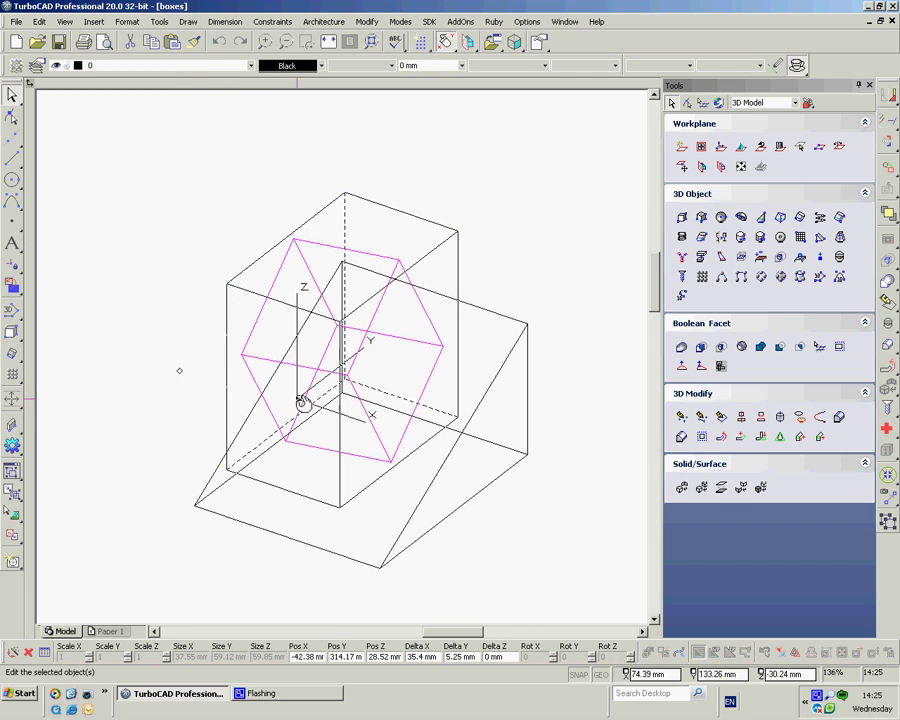
middle_drag(307, 382, 349, 390)
drag(349, 390, 412, 321)
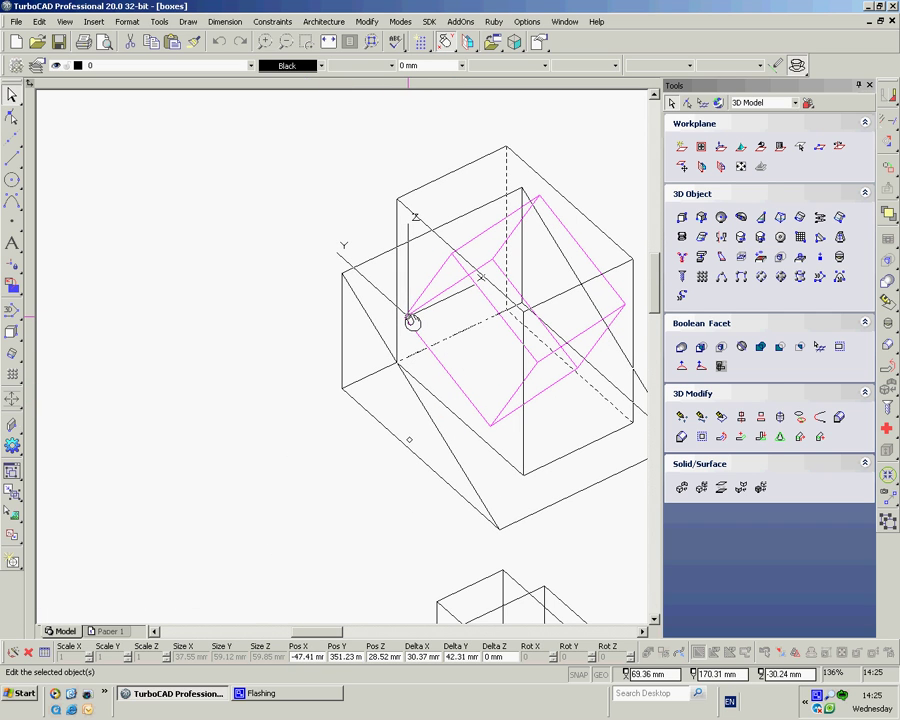
key(v)
click(406, 315)
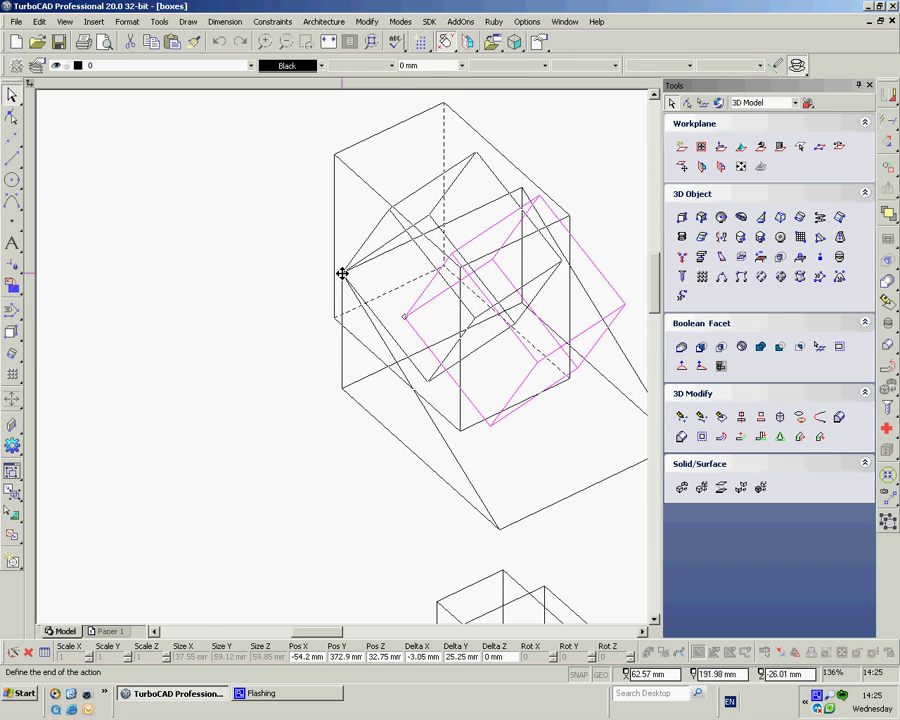
click(342, 273)
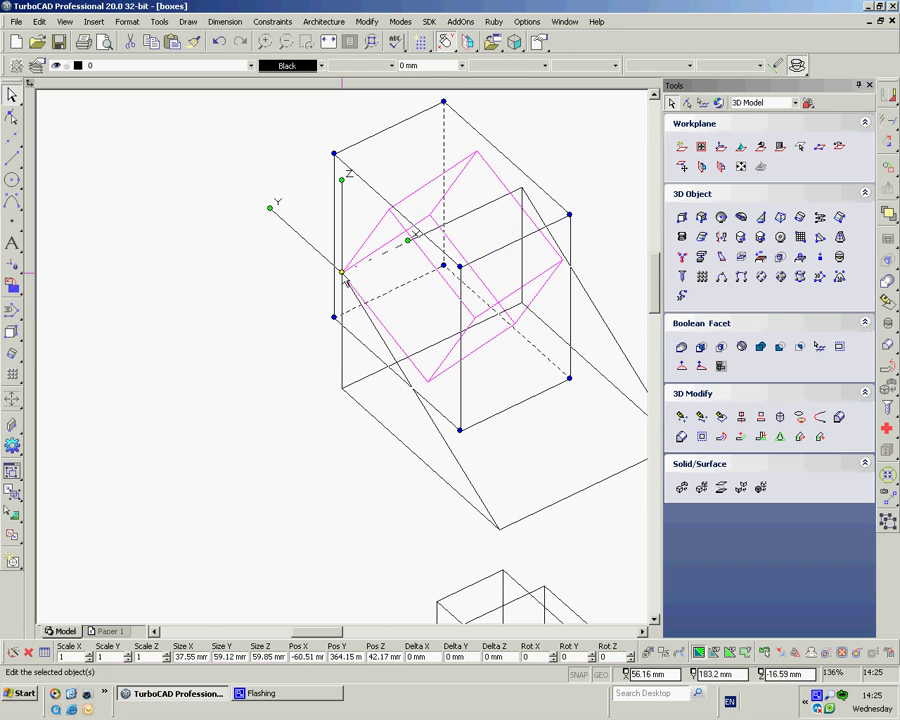
click(237, 318)
mouse_move(464, 349)
shift+middle_down()
mouse_move(481, 349)
mouse_move(327, 257)
mouse_move(277, 245)
mouse_move(241, 284)
mouse_move(190, 312)
mouse_move(137, 325)
mouse_move(181, 346)
mouse_move(350, 388)
mouse_move(283, 422)
mouse_move(293, 424)
mouse_move(384, 376)
mouse_move(456, 364)
shift+middle_up()
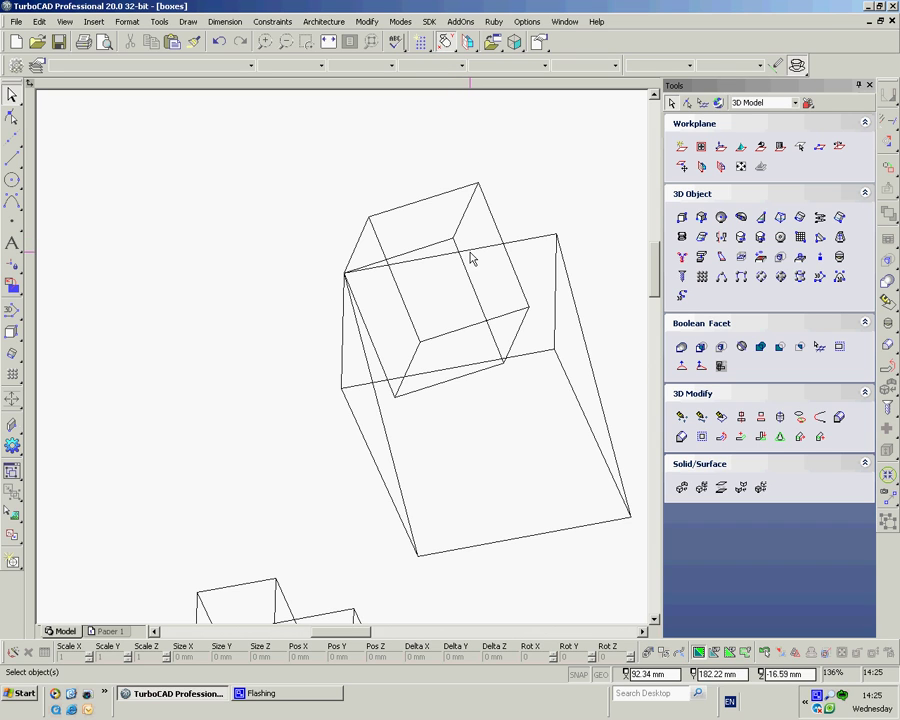
Rotate the box about the shared corner towards the wedge's upper edge, picking source and destination points, then deselect it.
click(424, 205)
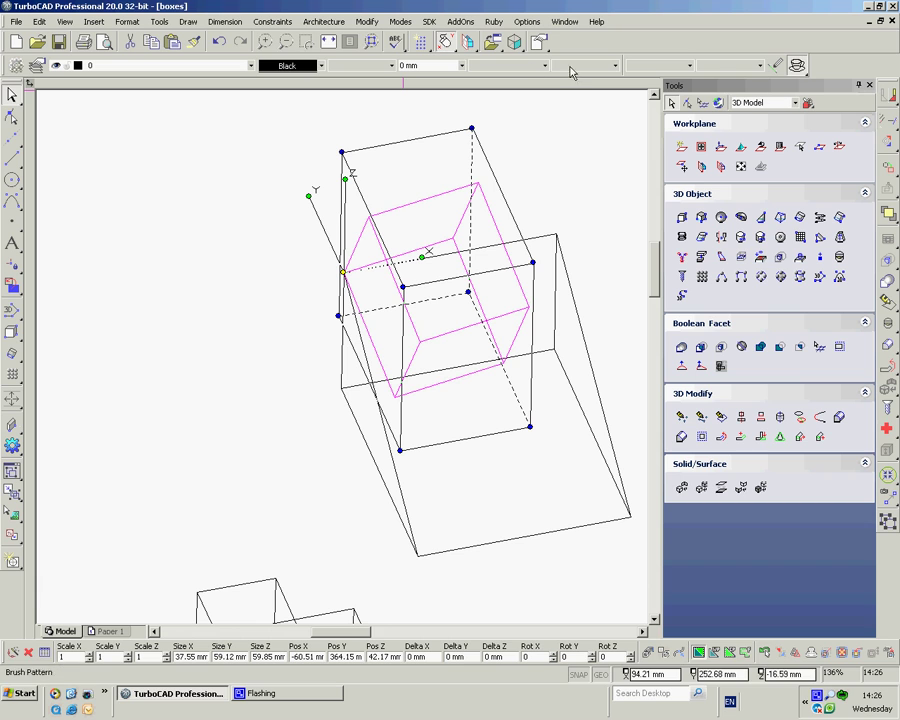
click(367, 21)
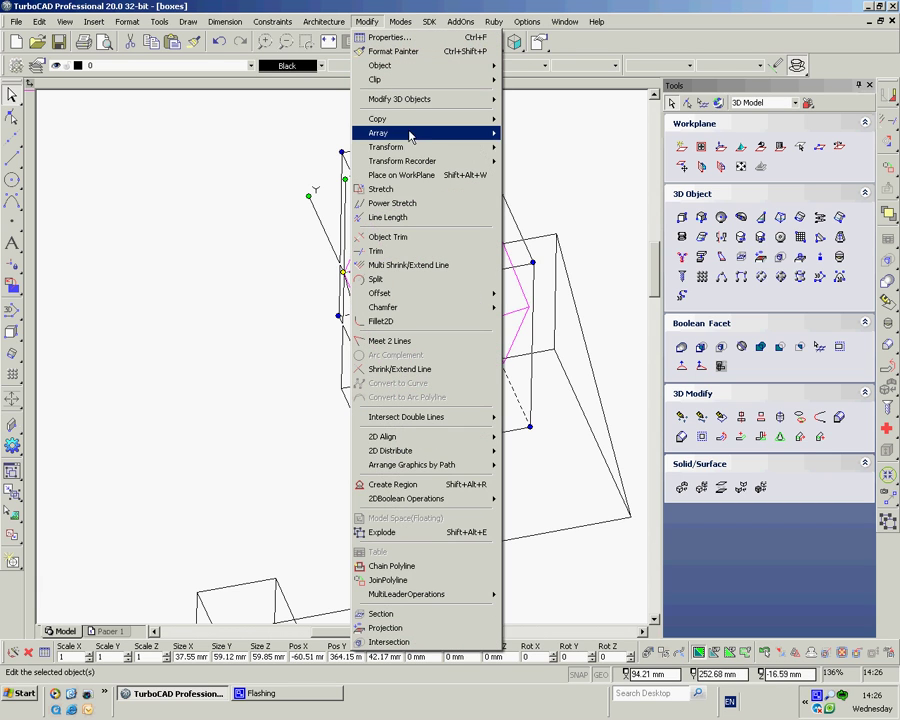
mouse_move(420, 147)
click(530, 165)
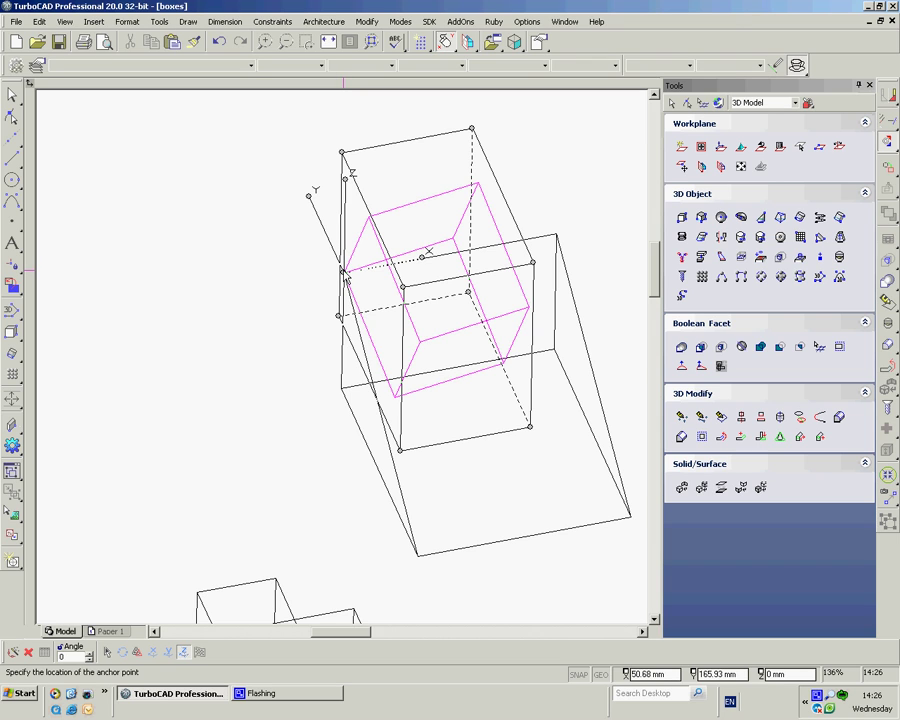
click(453, 239)
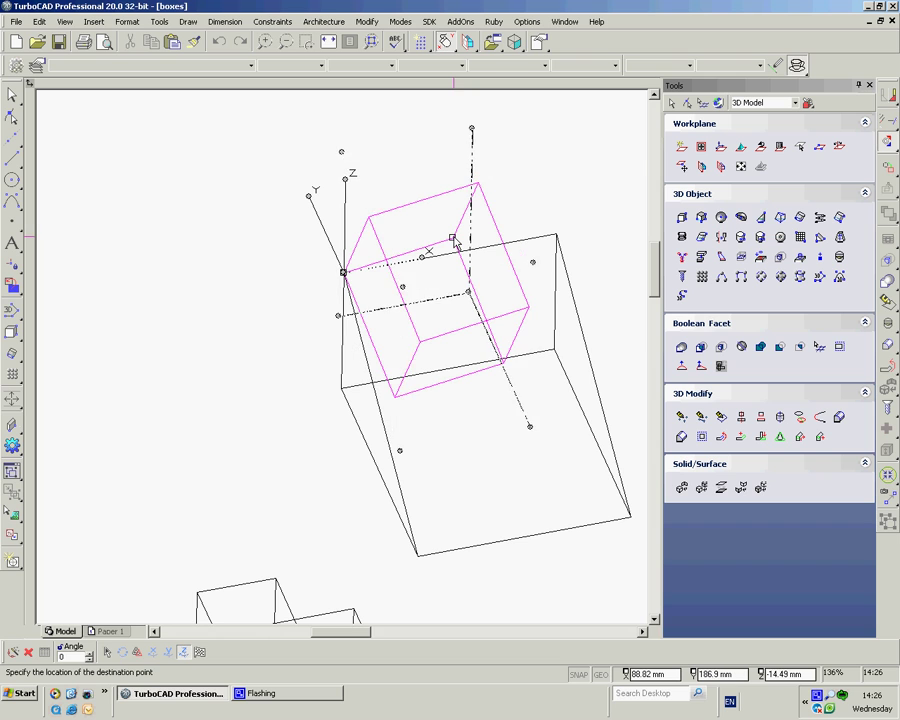
click(546, 242)
click(244, 302)
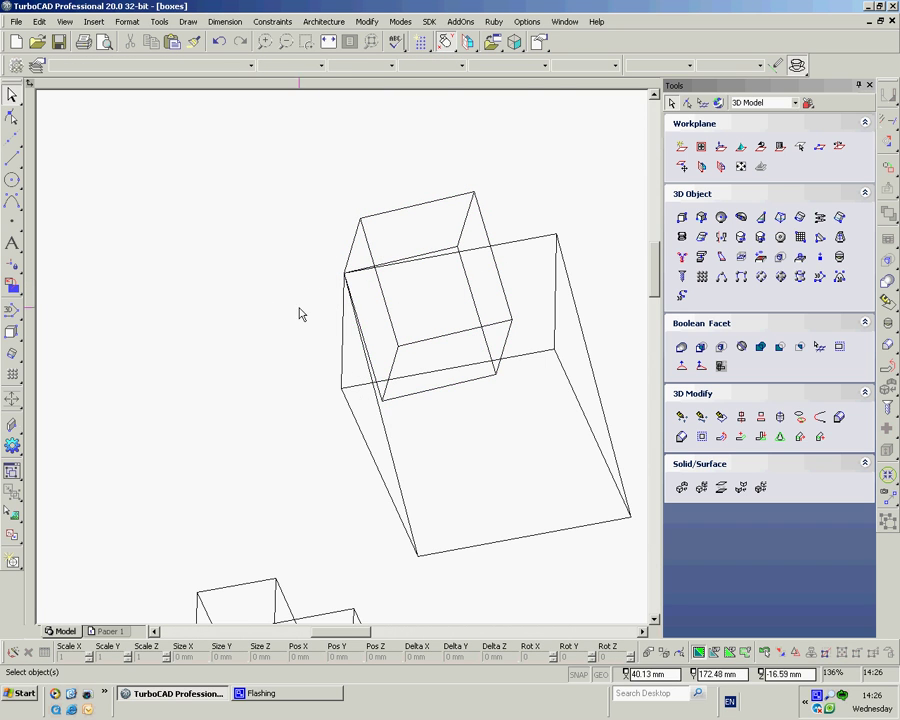
Undo the box's rotation, corner move and facet assembly on the wedge.
shift+middle_drag(570, 467, 232, 275)
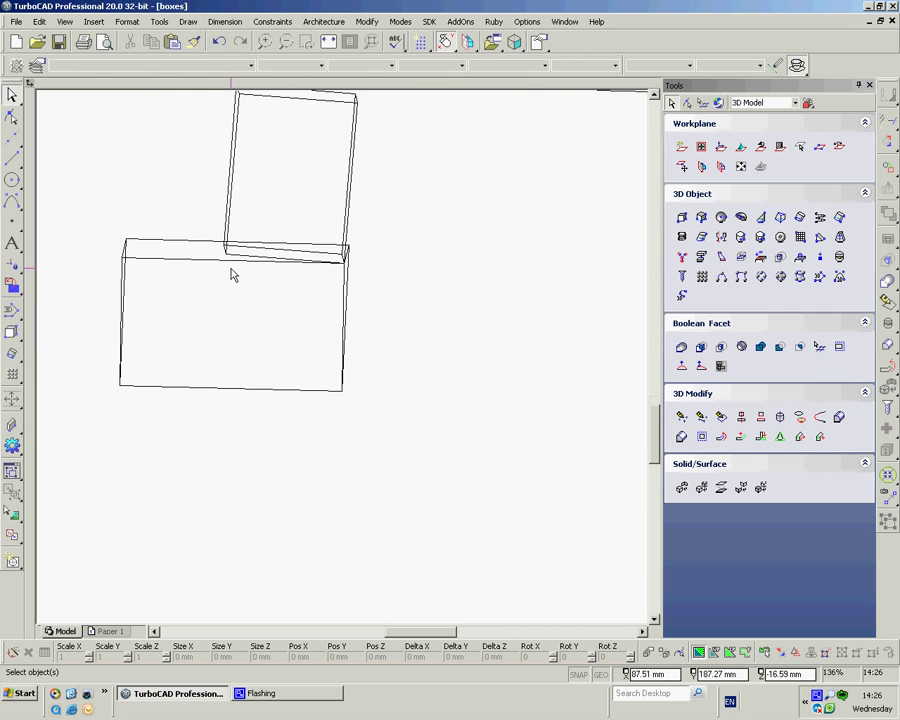
middle_drag(157, 313, 413, 321)
scroll(344, 362, down, 2)
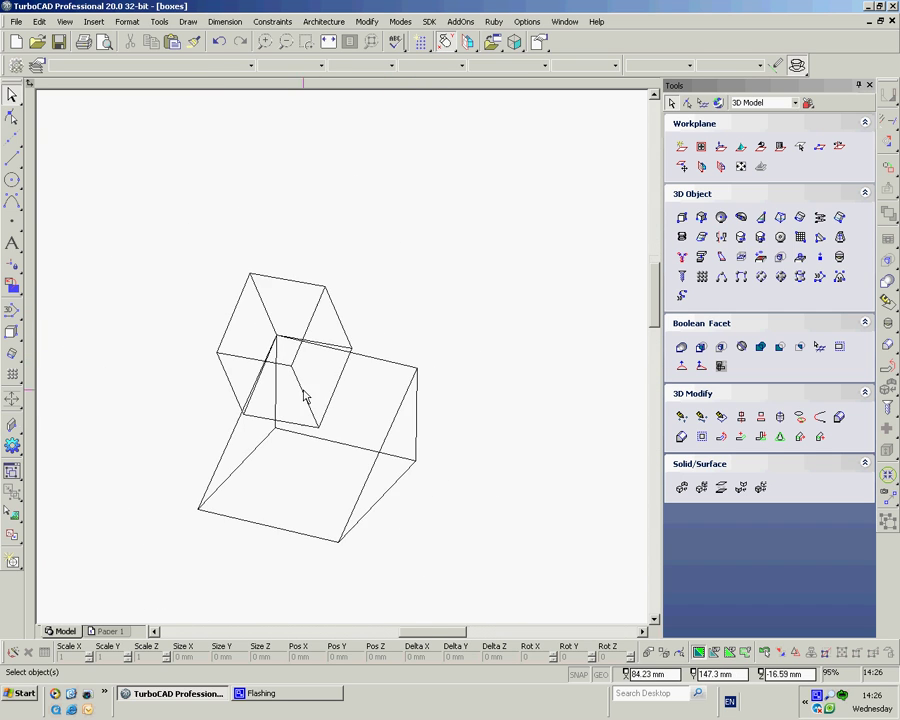
scroll(344, 363, up, 1)
scroll(344, 362, down, 1)
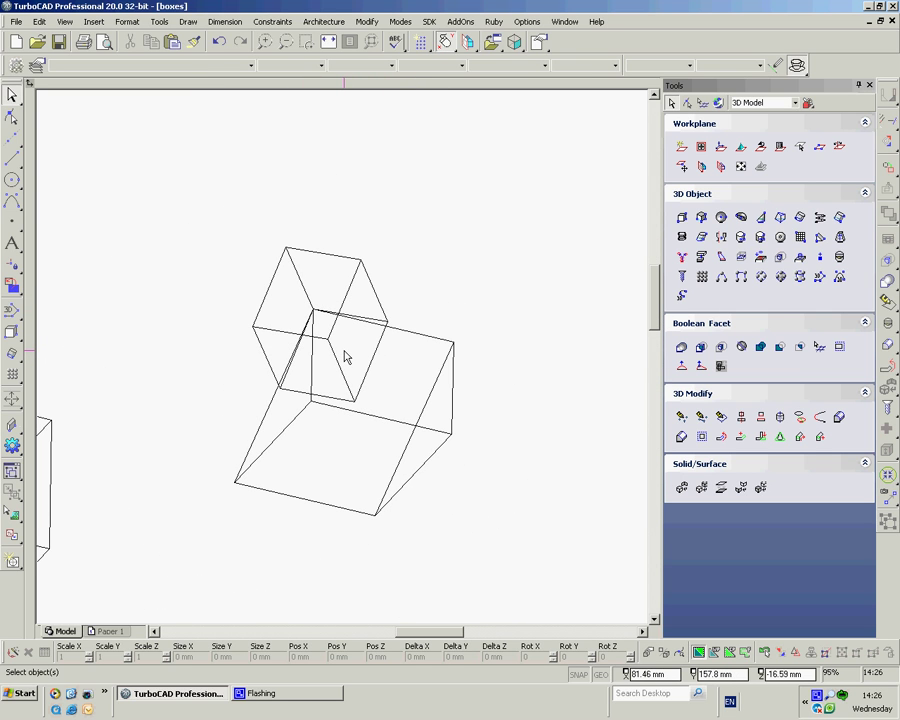
click(345, 358)
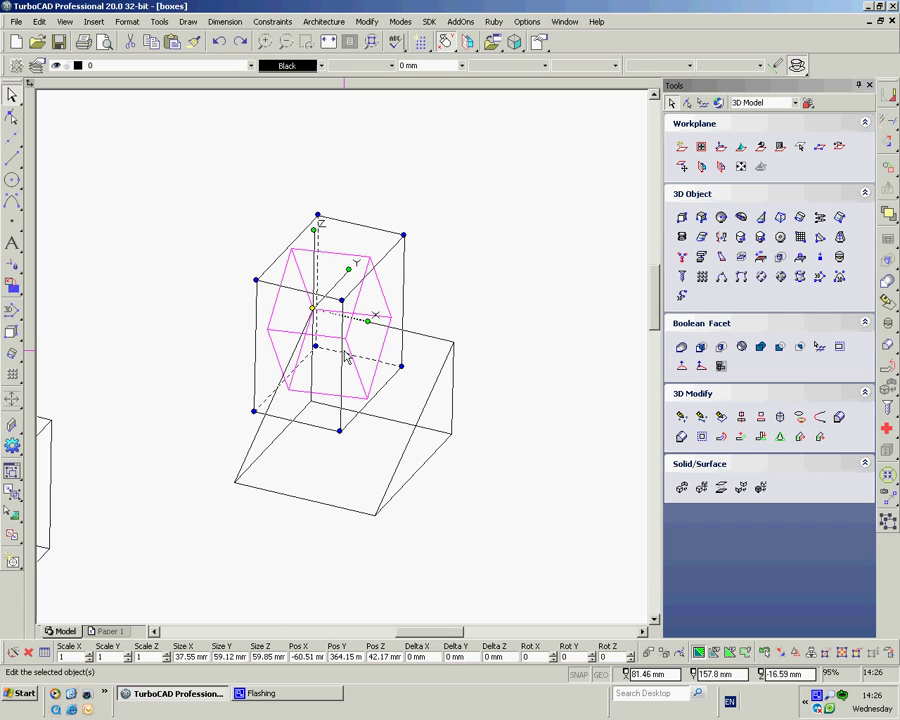
key(ctrl+z)
key(ctrl+z)
key(ctrl+z)
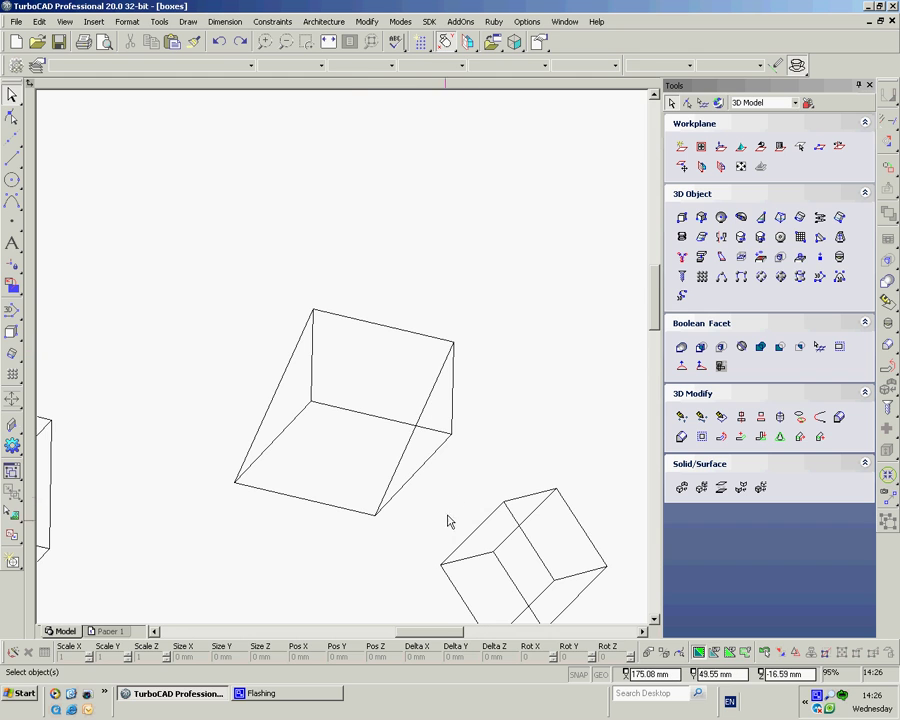
Reassemble the separate box by facet, mating its top face with the wedge's sloping face.
scroll(448, 521, down, 2)
scroll(338, 364, up, 2)
shift+middle_drag(360, 365, 220, 340)
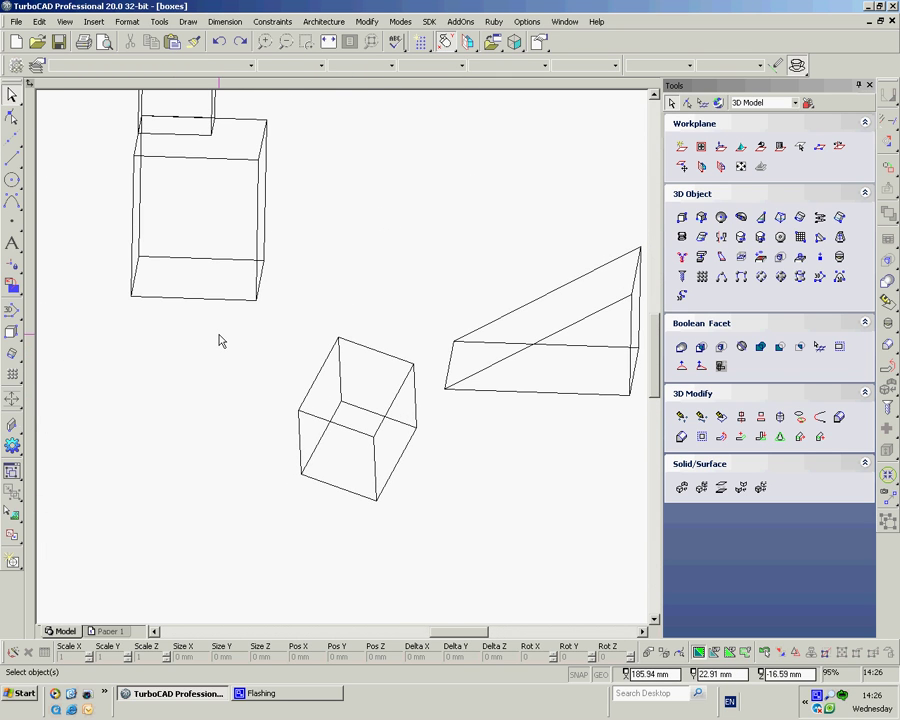
scroll(464, 357, down, 1)
scroll(341, 367, up, 2)
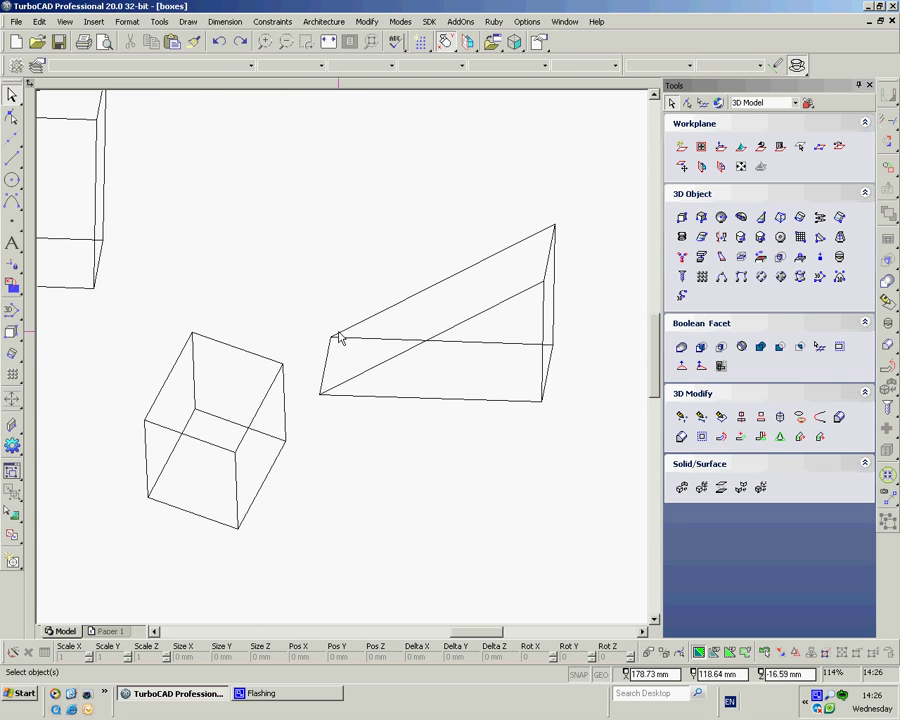
right_click(349, 220)
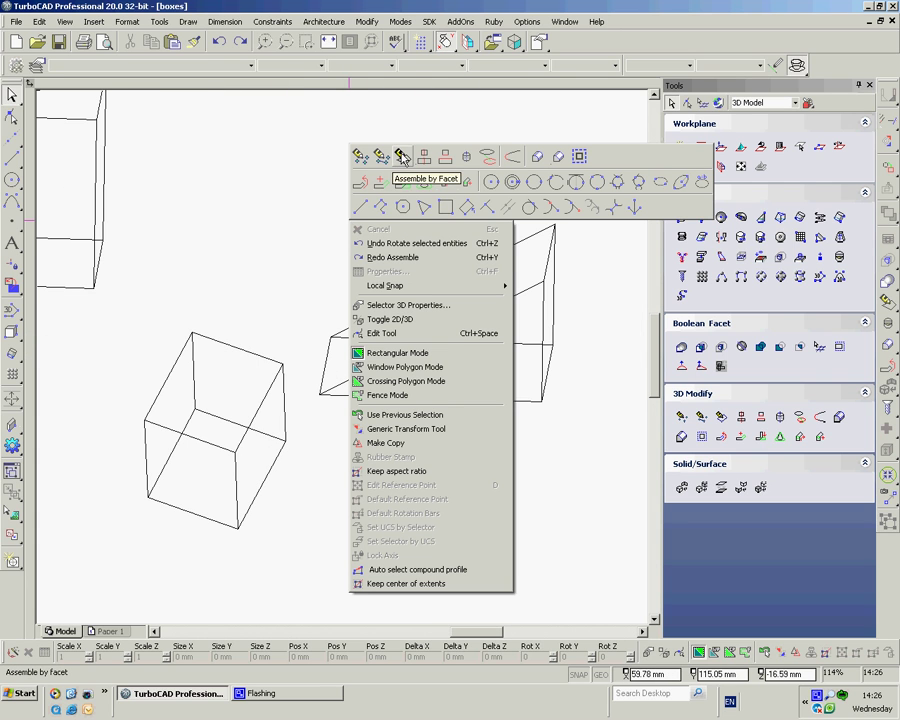
click(401, 155)
click(218, 384)
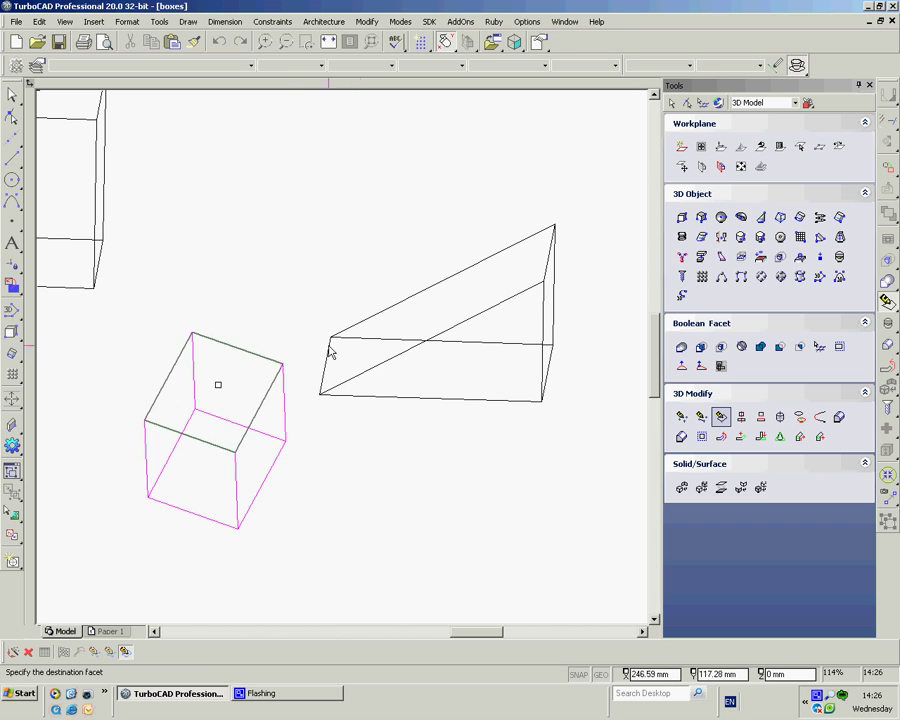
click(437, 305)
Set the workplane on the wedge's sloping face by facet and end the assembly command.
middle_drag(221, 321, 506, 311)
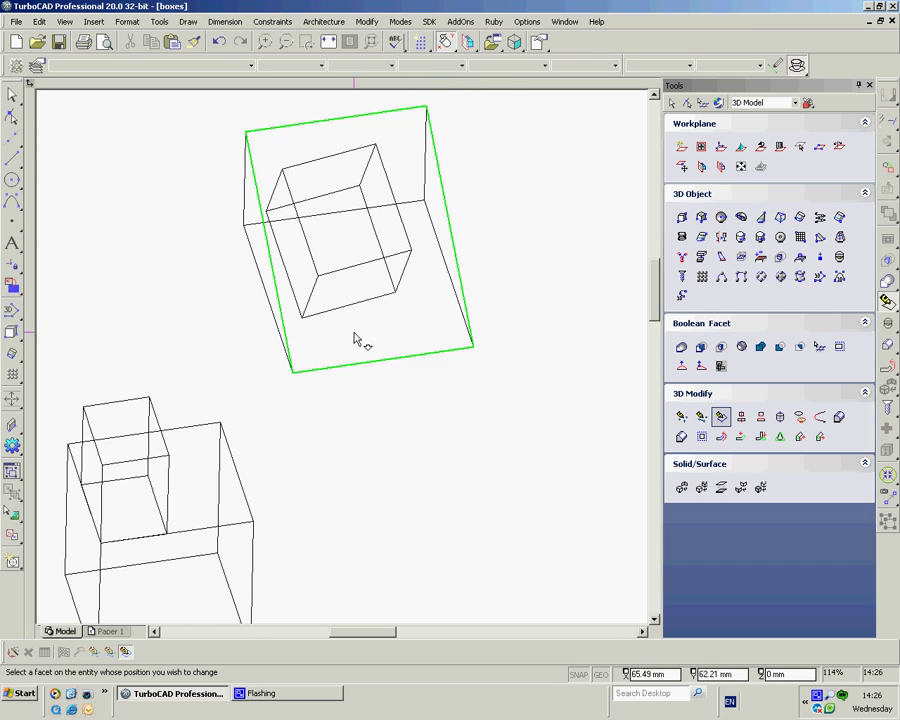
click(701, 166)
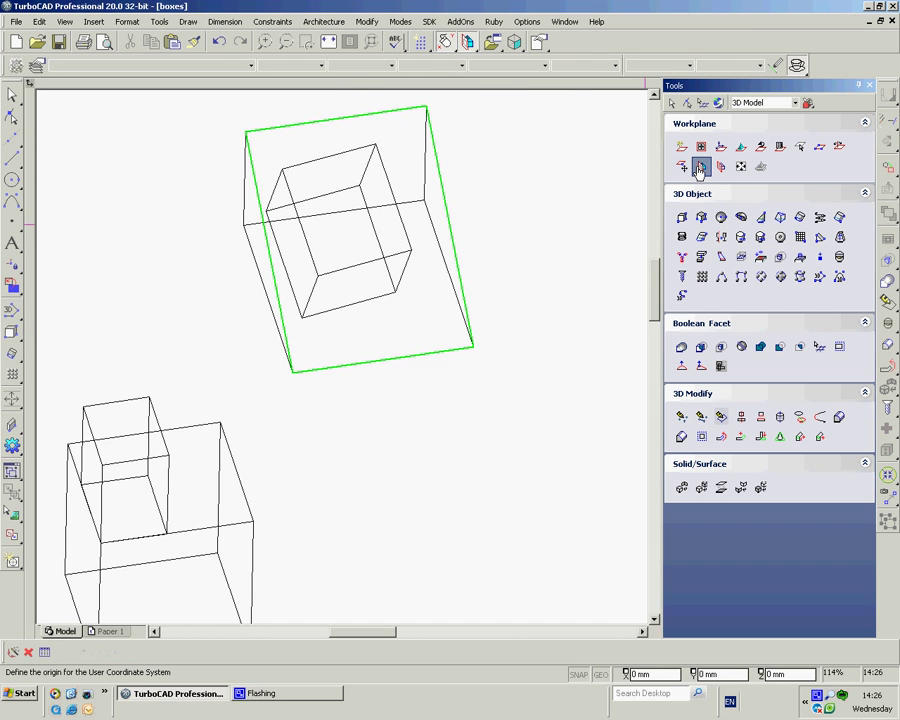
click(405, 325)
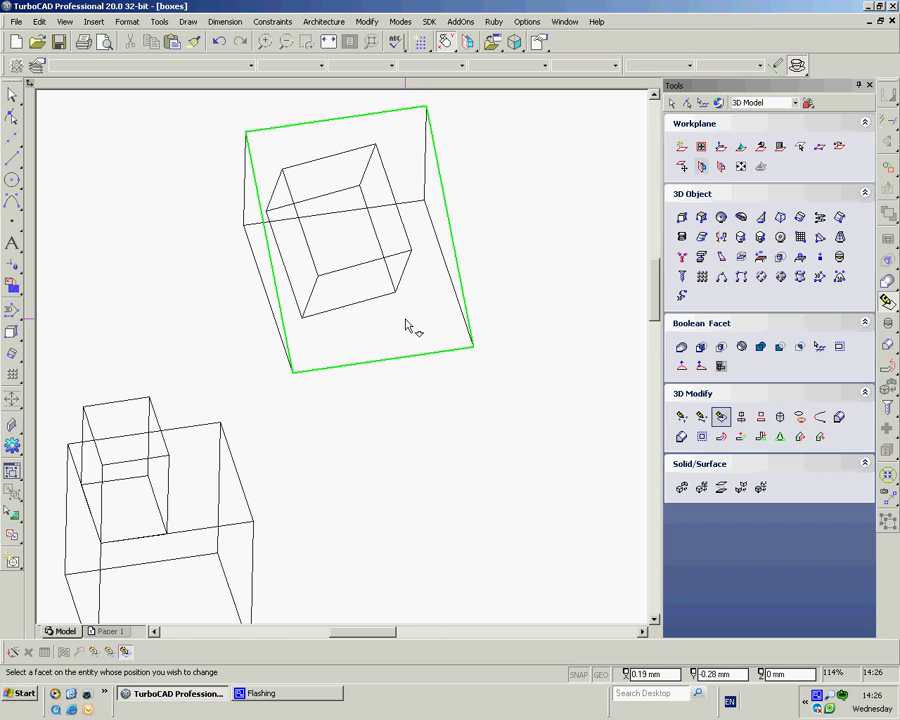
key(Escape)
scroll(344, 363, up, 3)
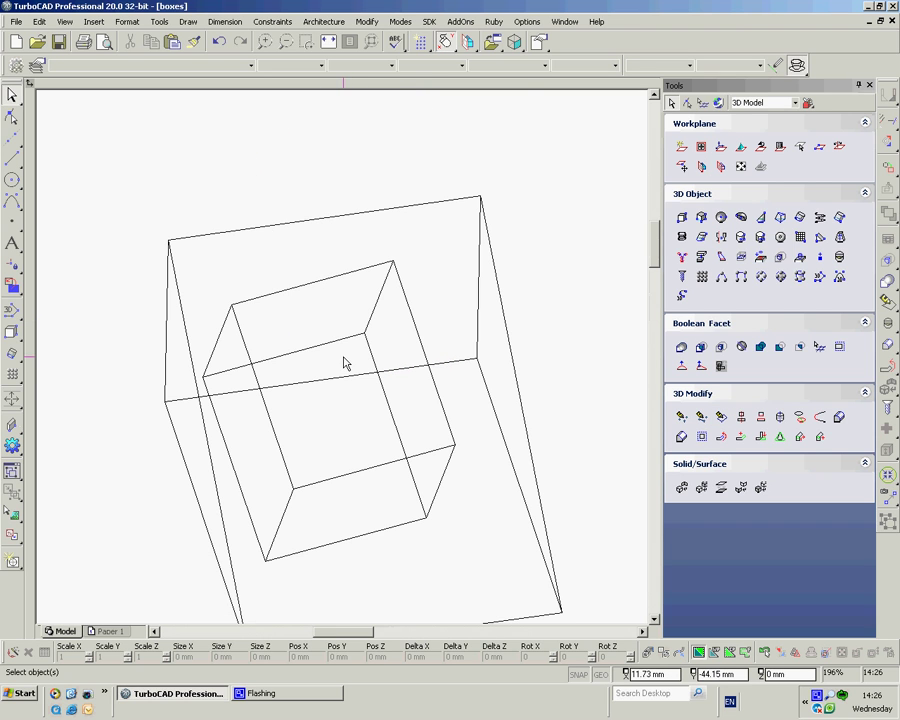
Set the box's reference point at its upper-left corner on the slope and move that corner onto the wedge's upper-left corner.
click(298, 290)
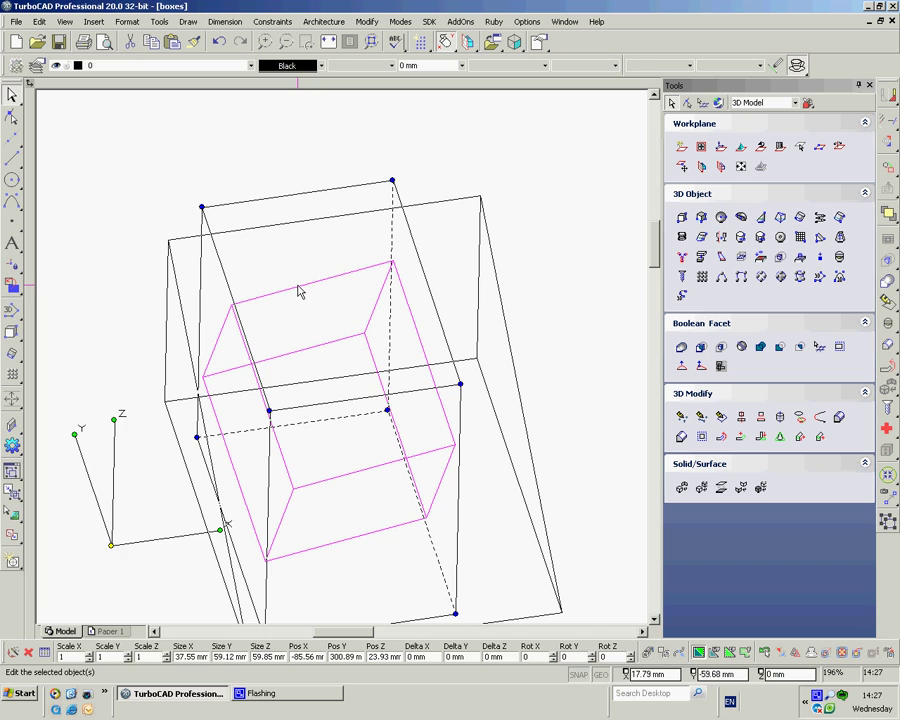
key(d)
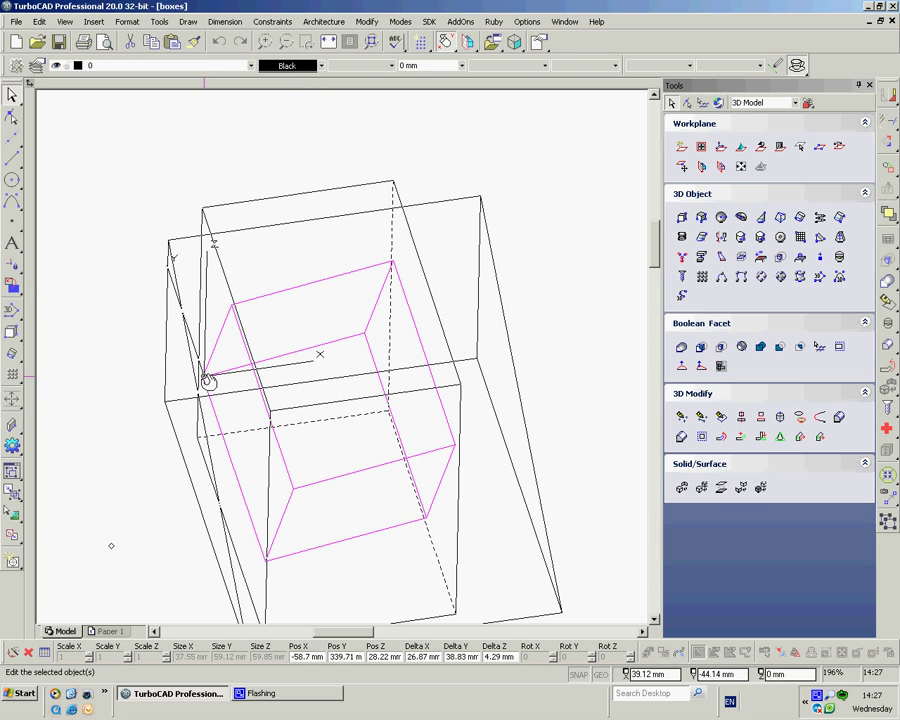
click(204, 379)
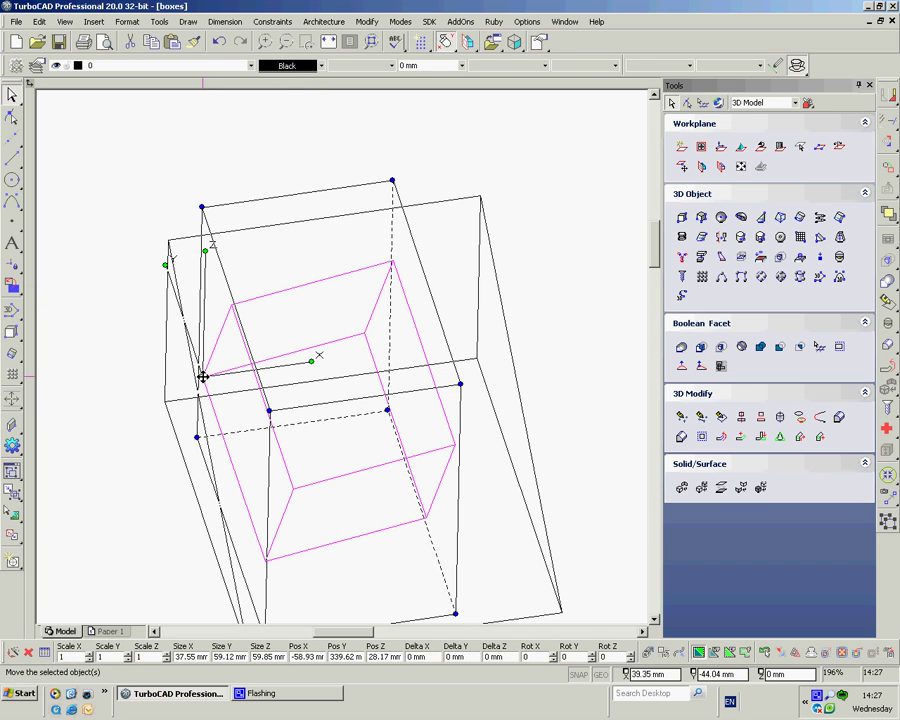
click(203, 376)
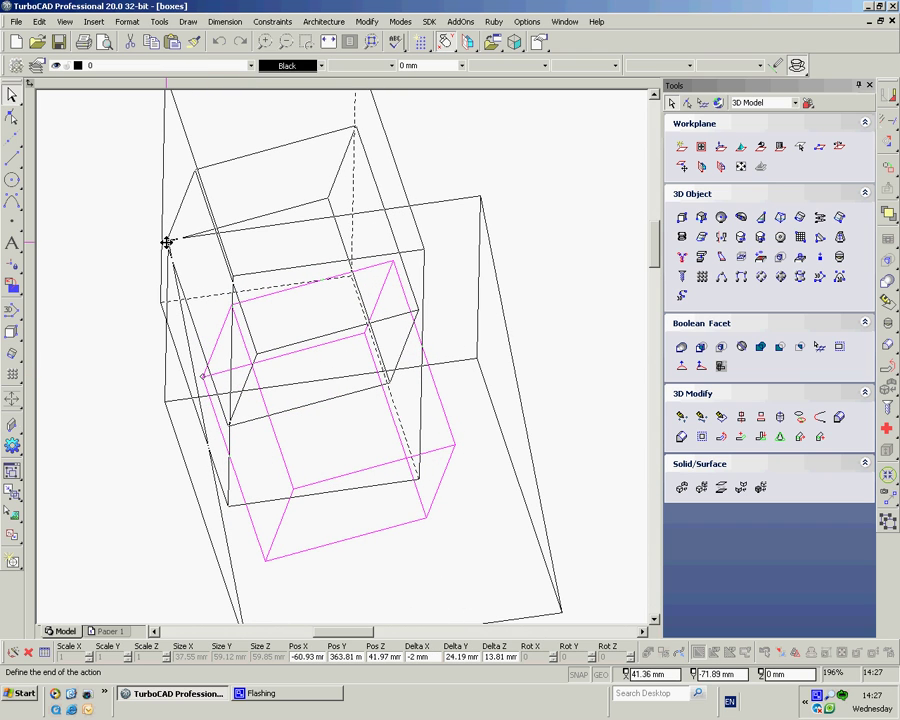
click(167, 242)
scroll(304, 198, down, 2)
scroll(341, 356, up, 2)
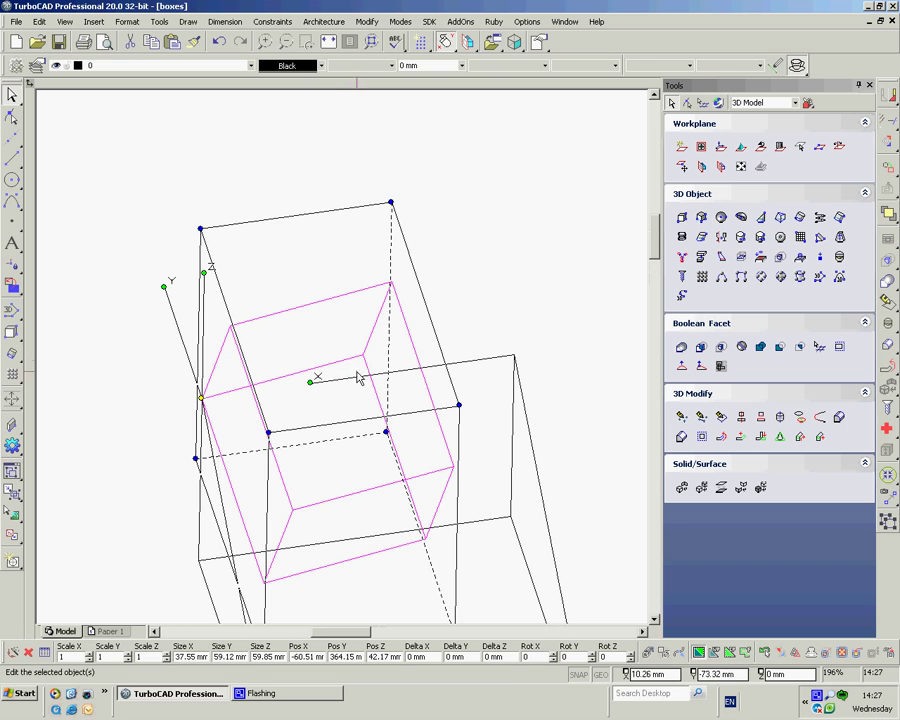
Rotate the box about the shared corner so its adjacent edge lines up with the wedge's upper edge, and deselect it.
click(366, 21)
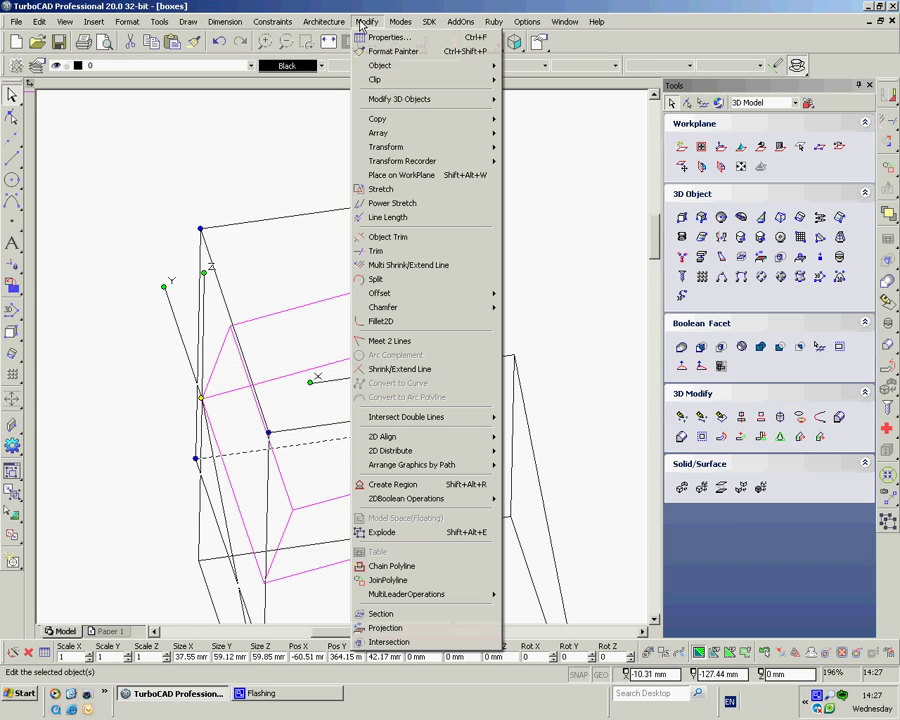
mouse_move(385, 147)
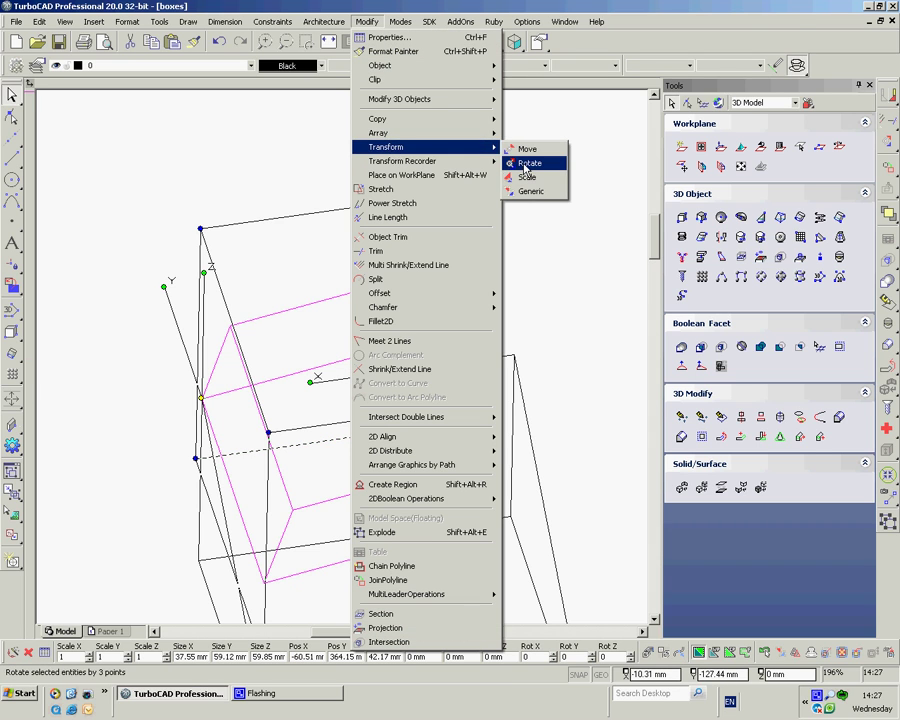
click(527, 163)
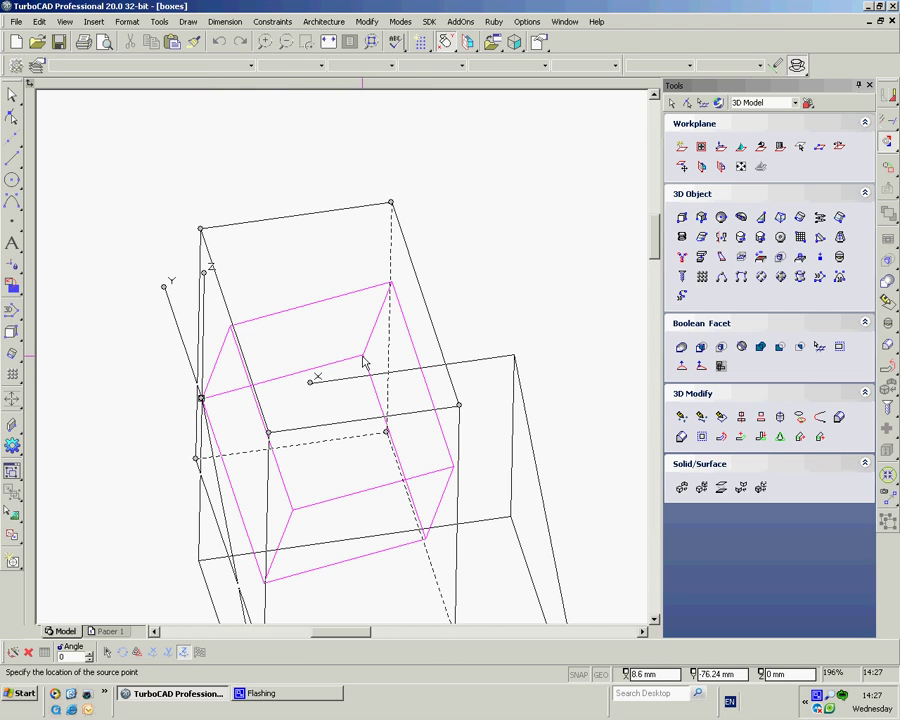
click(362, 355)
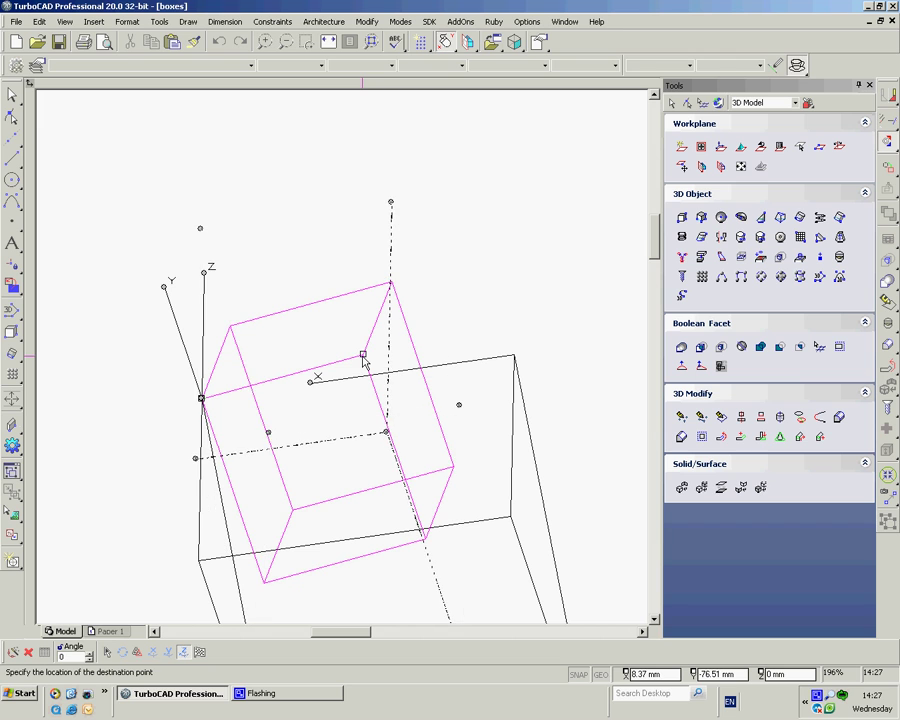
click(490, 366)
key(Escape)
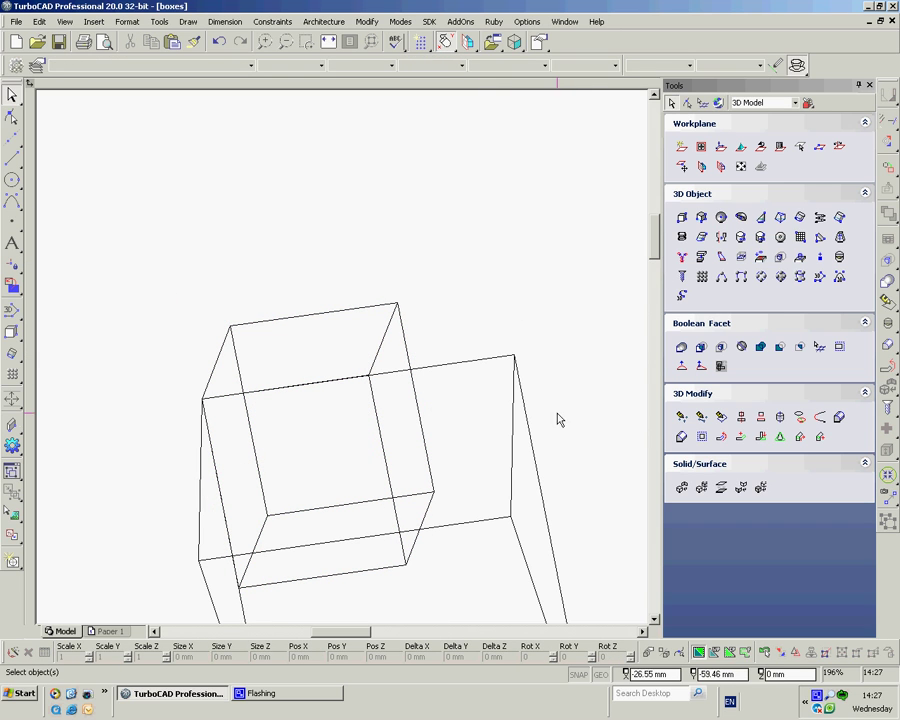
Draw a small separate box in front of the wedge, parallel to the sloping workplane, with a base about 22 by 17 mm.
middle_drag(563, 502, 440, 443)
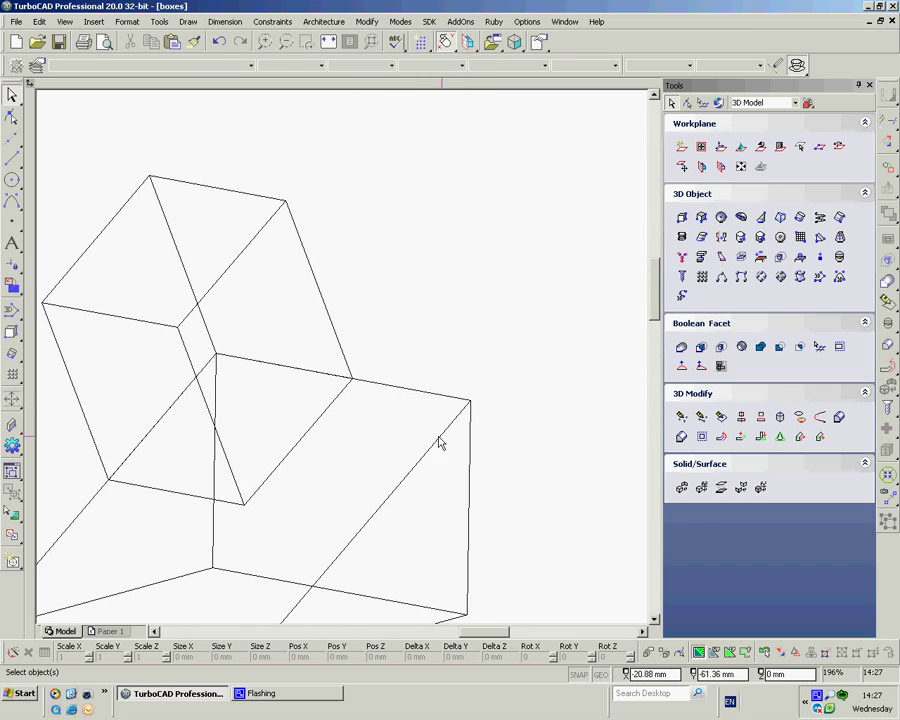
scroll(189, 436, down, 8)
scroll(190, 354, up, 3)
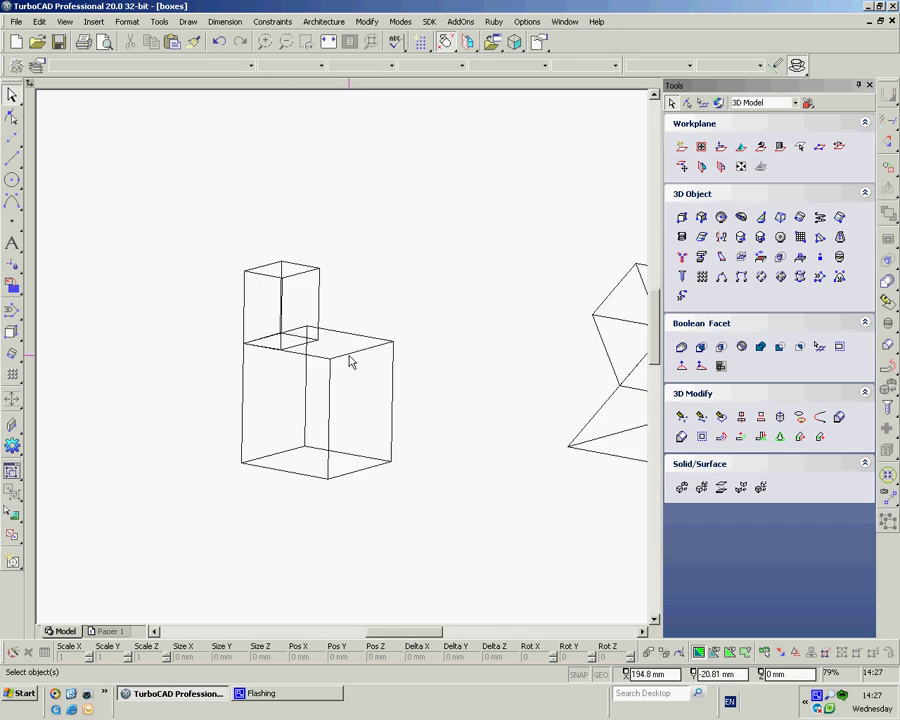
scroll(465, 353, down, 3)
scroll(350, 360, up, 4)
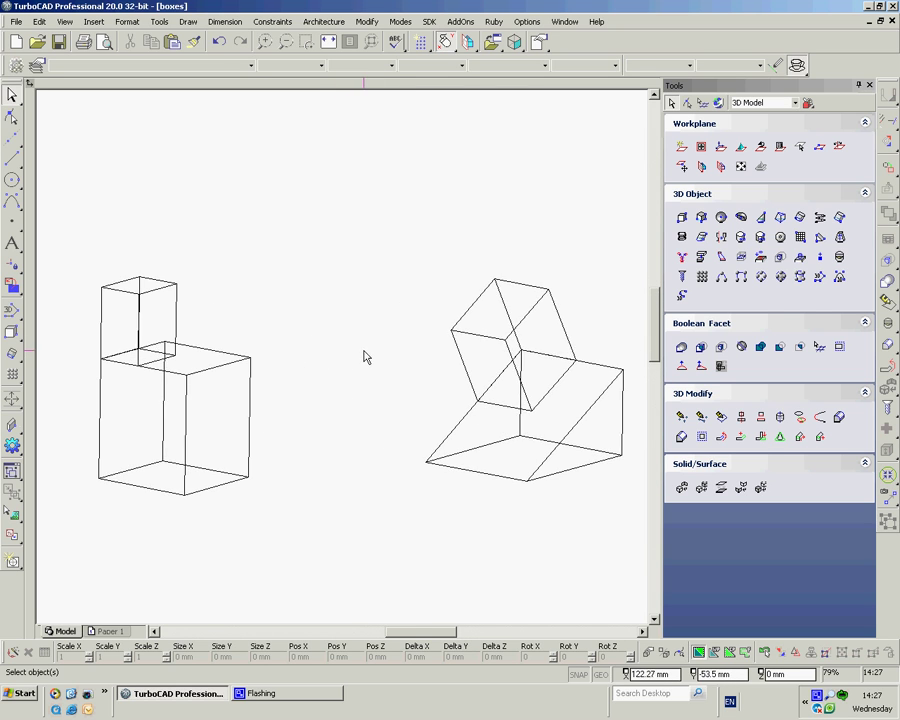
middle_drag(361, 396, 386, 382)
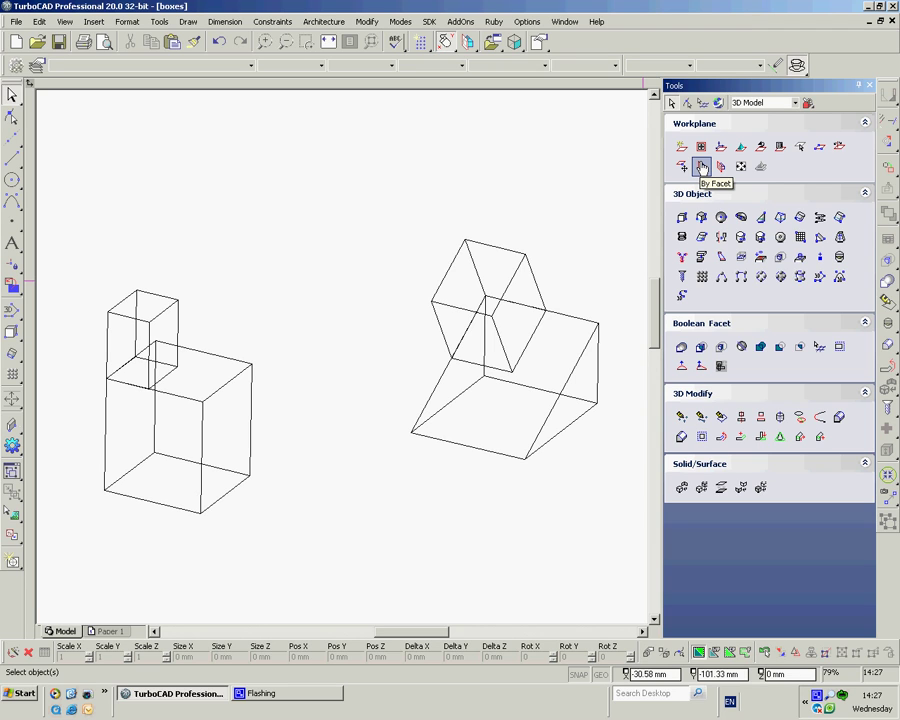
click(681, 217)
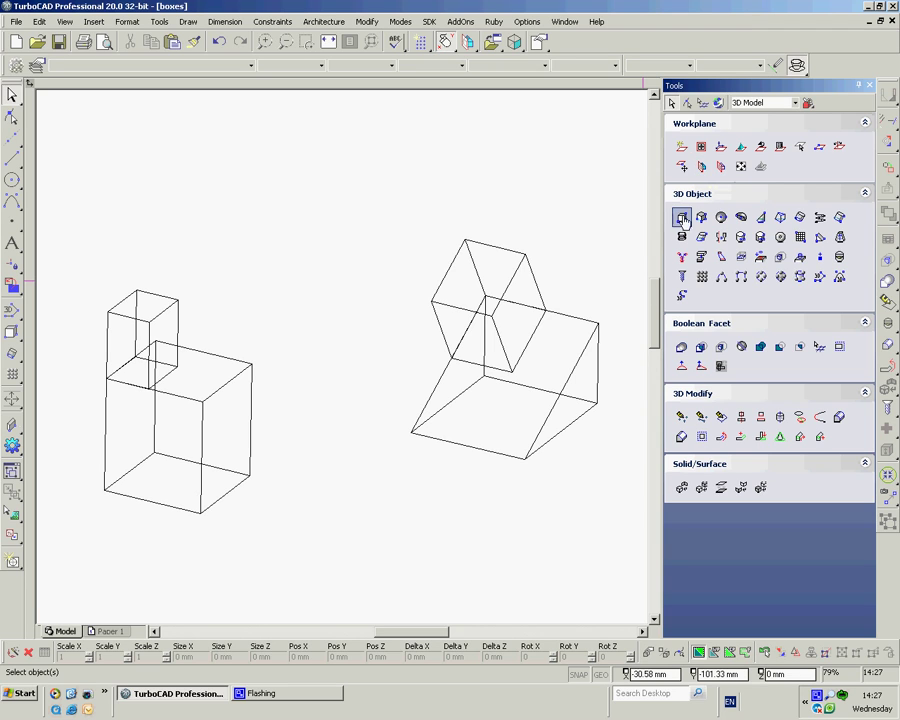
click(413, 516)
click(441, 549)
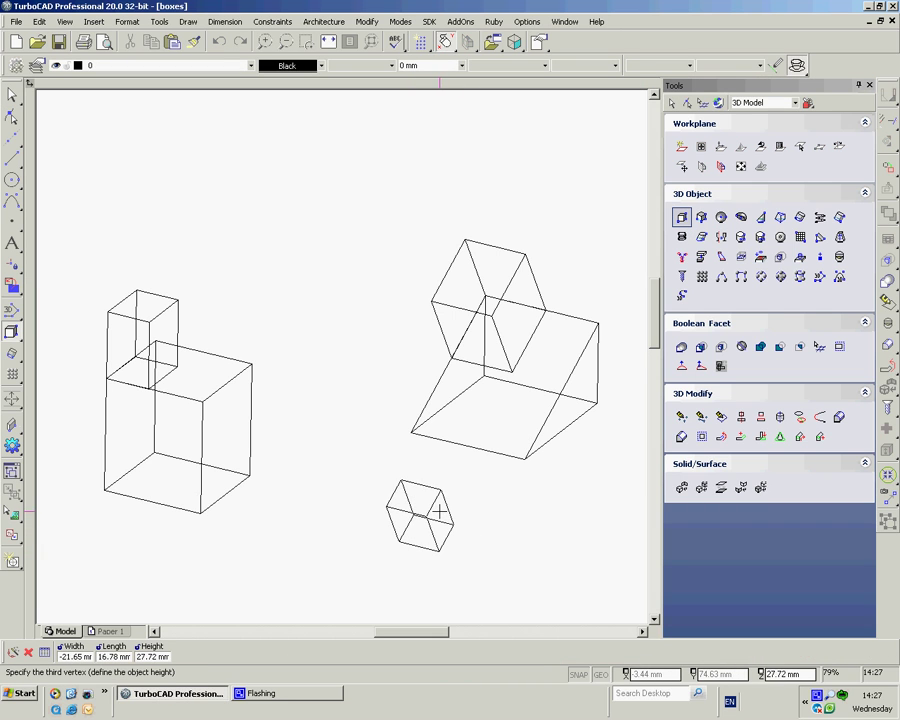
click(455, 515)
shift+middle_drag(541, 504, 454, 510)
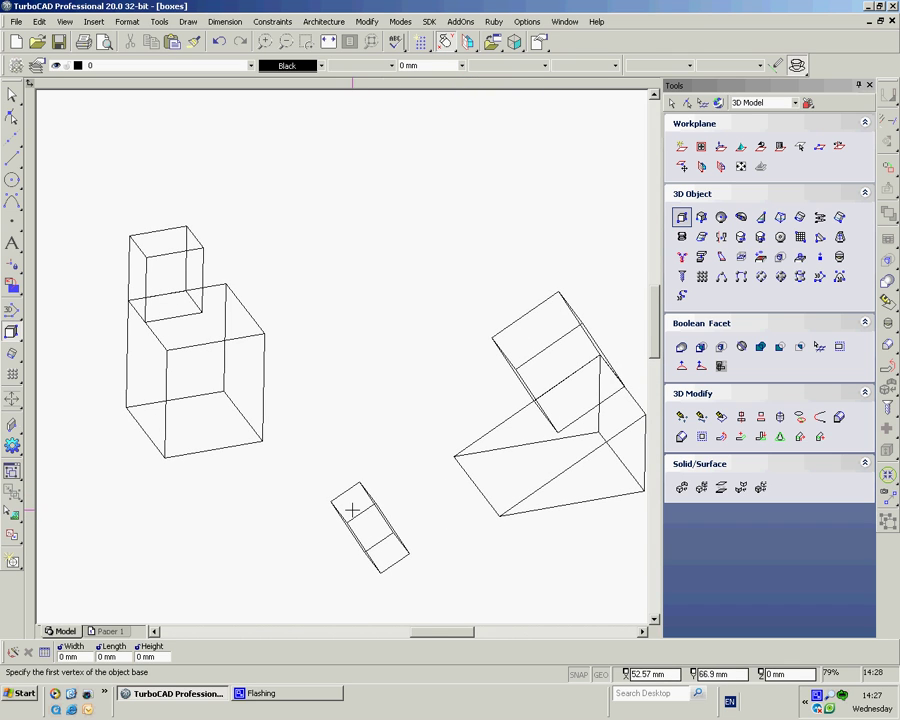
middle_drag(398, 510, 522, 489)
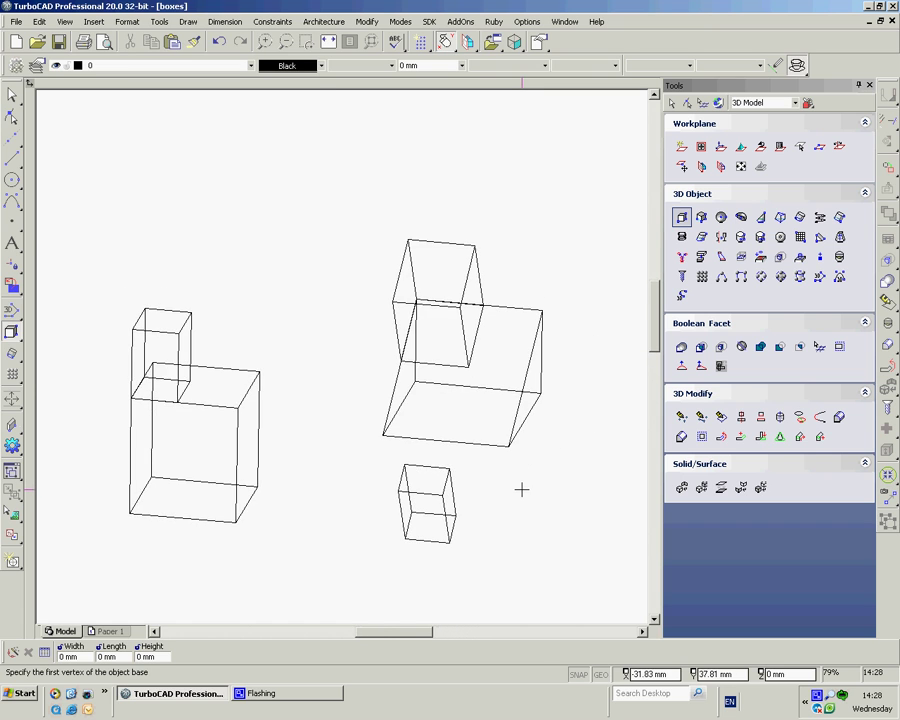
scroll(508, 486, up, 1)
scroll(281, 302, down, 4)
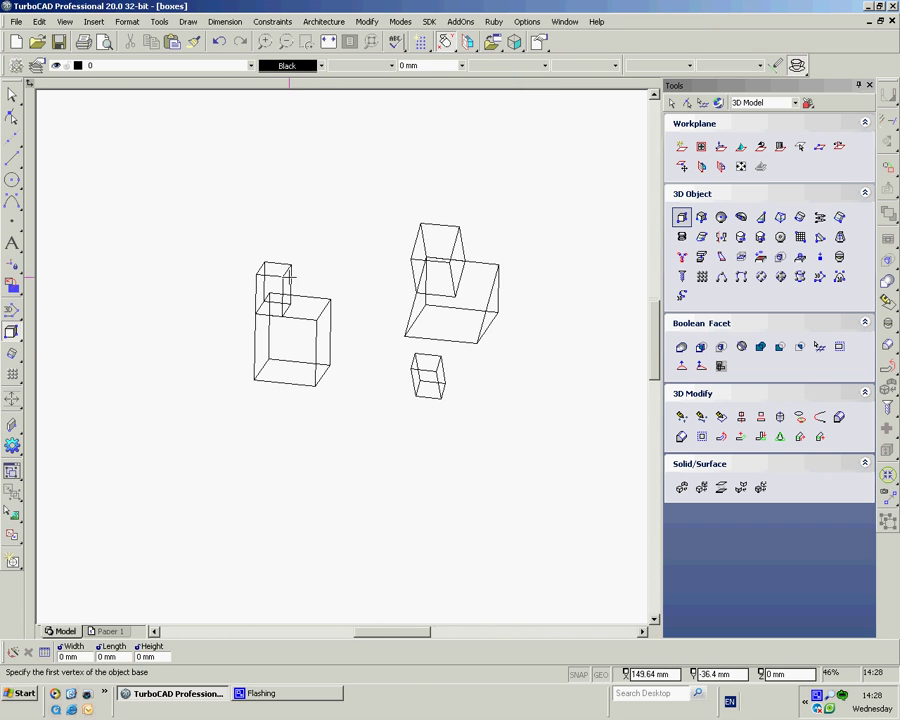
scroll(289, 278, up, 4)
middle_drag(487, 352, 384, 366)
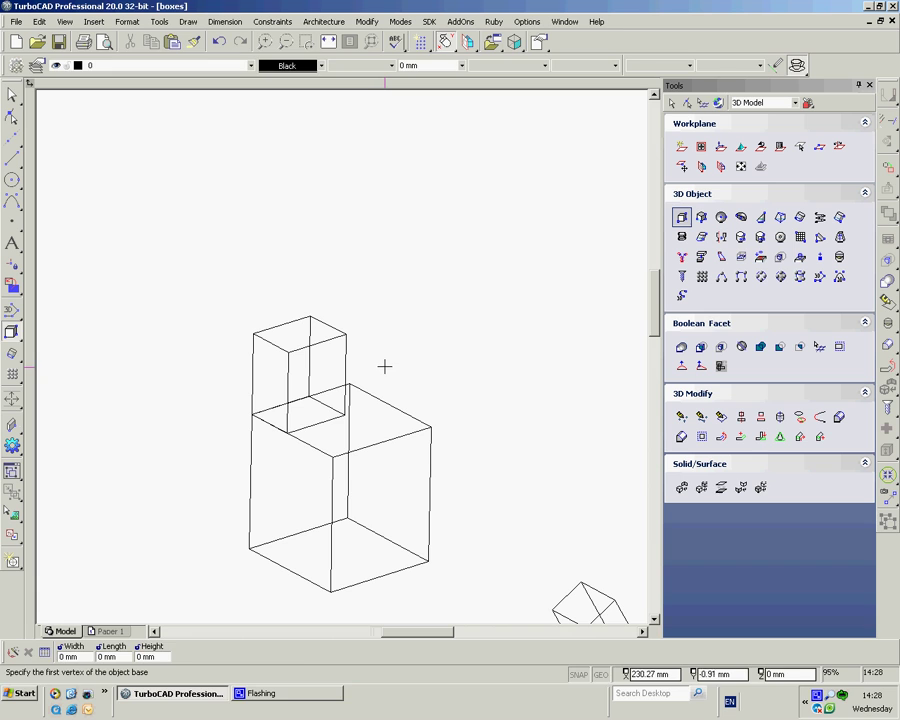
key(Escape)
click(308, 356)
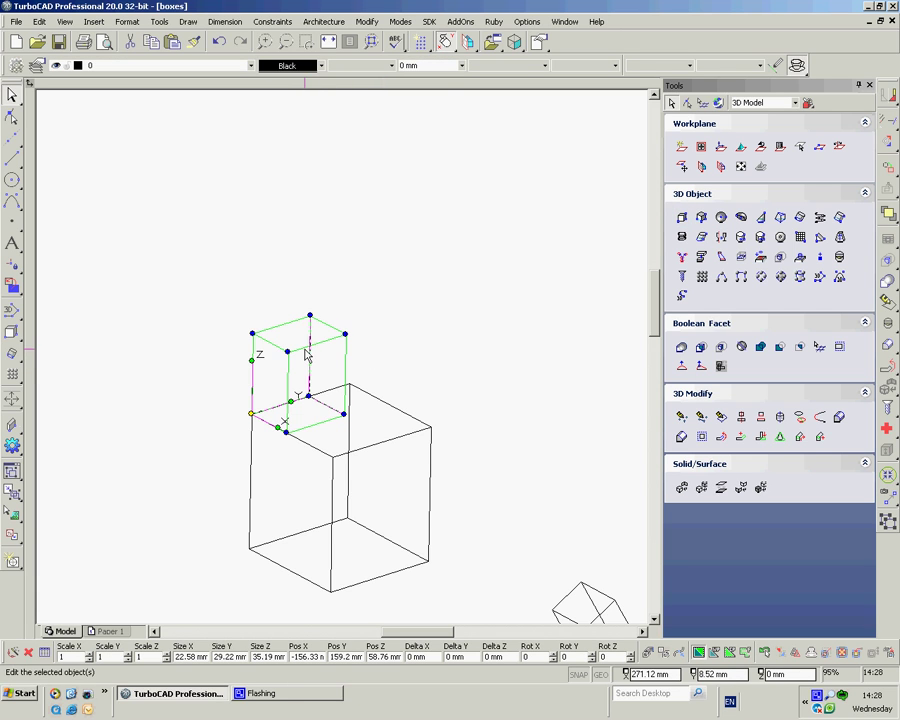
click(367, 22)
mouse_move(470, 147)
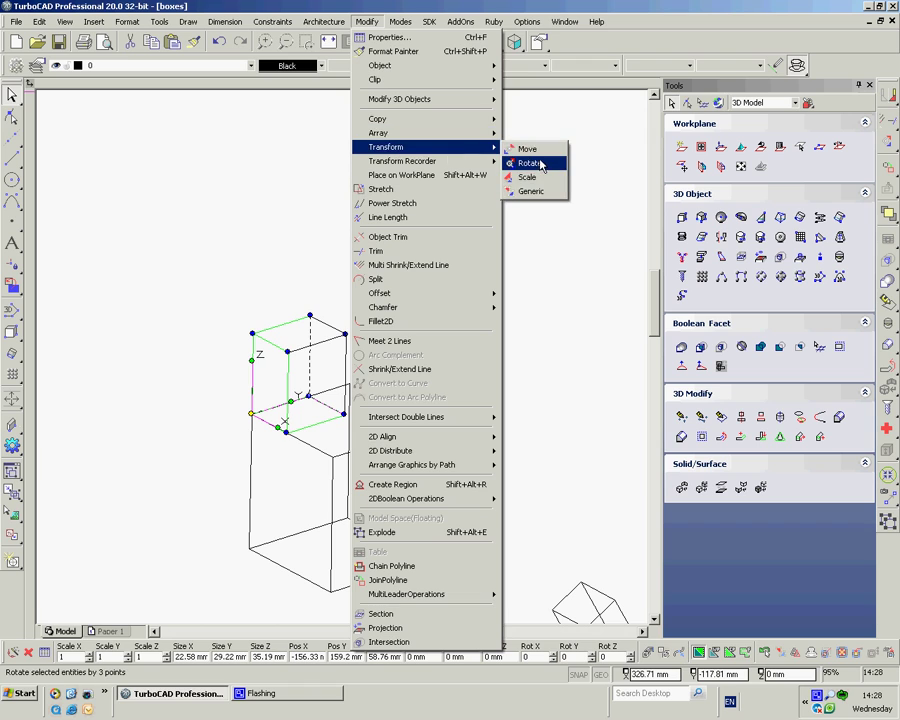
click(538, 164)
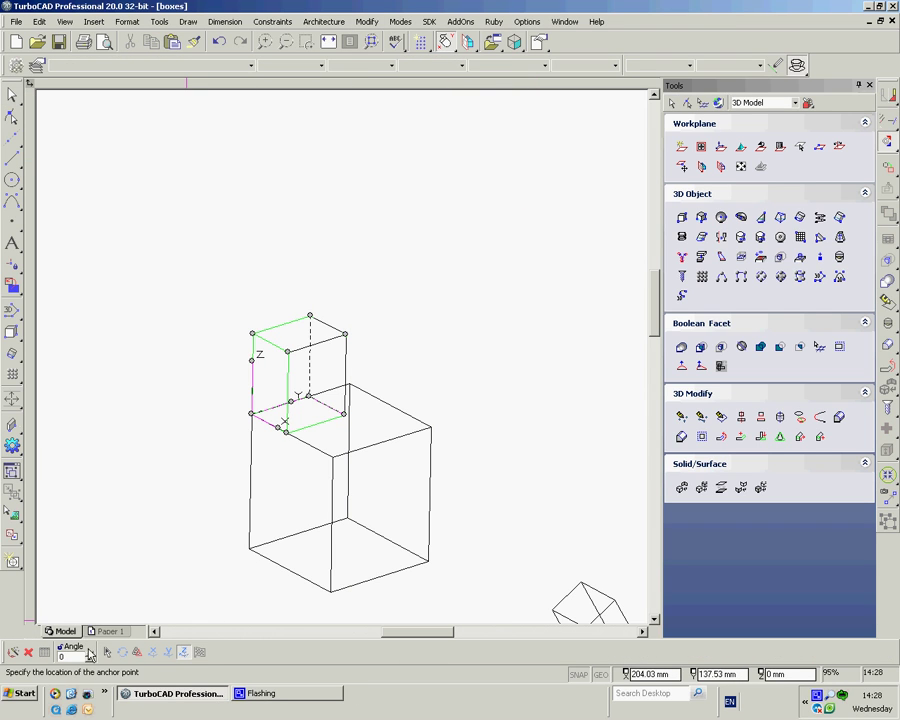
click(62, 657)
double_click(72, 657)
click(137, 653)
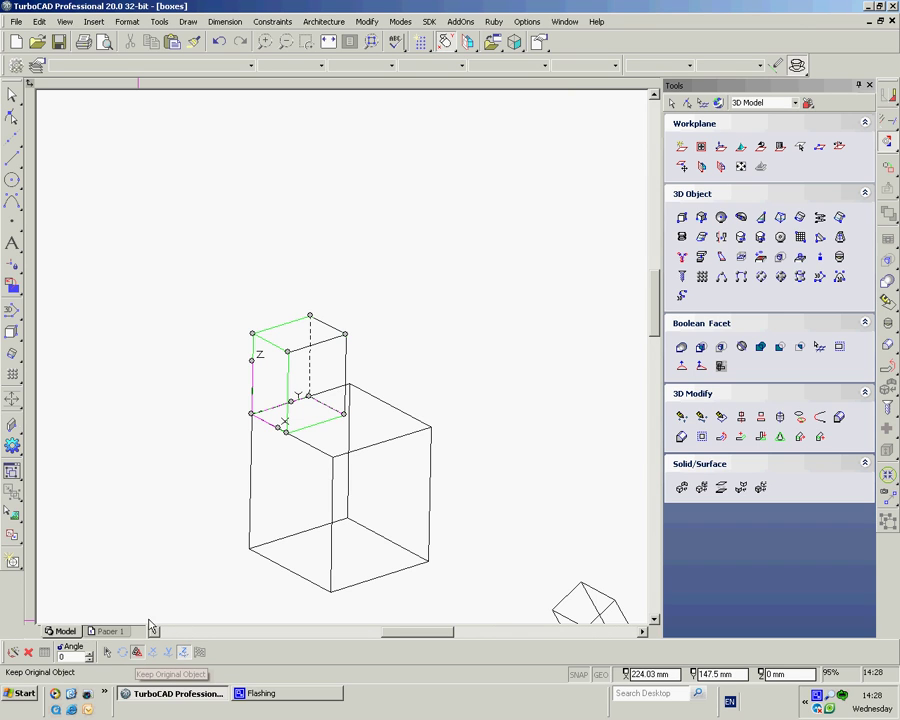
click(140, 652)
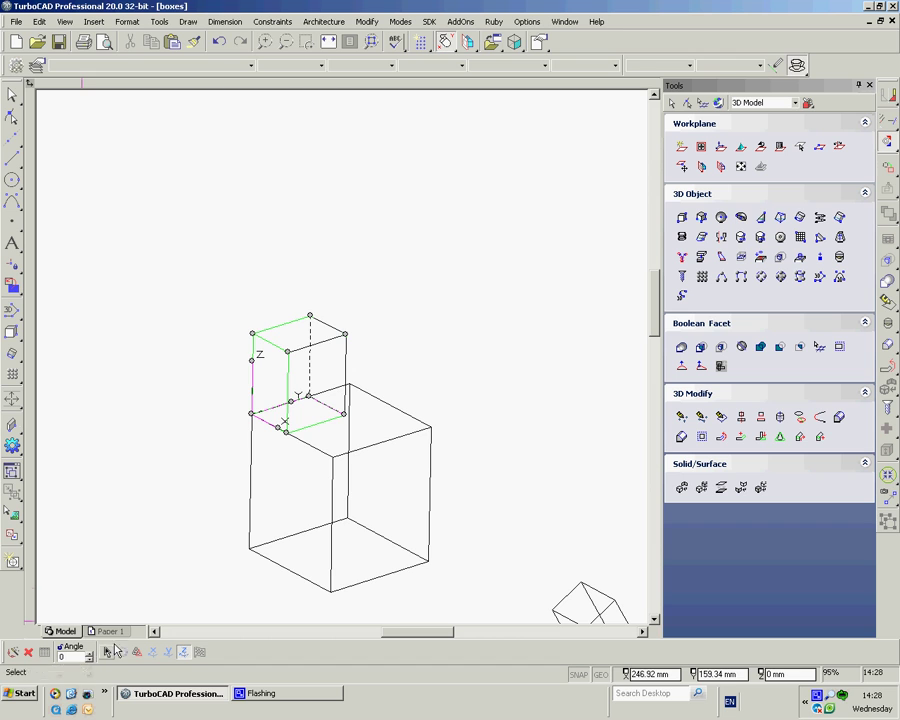
scroll(358, 366, down, 3)
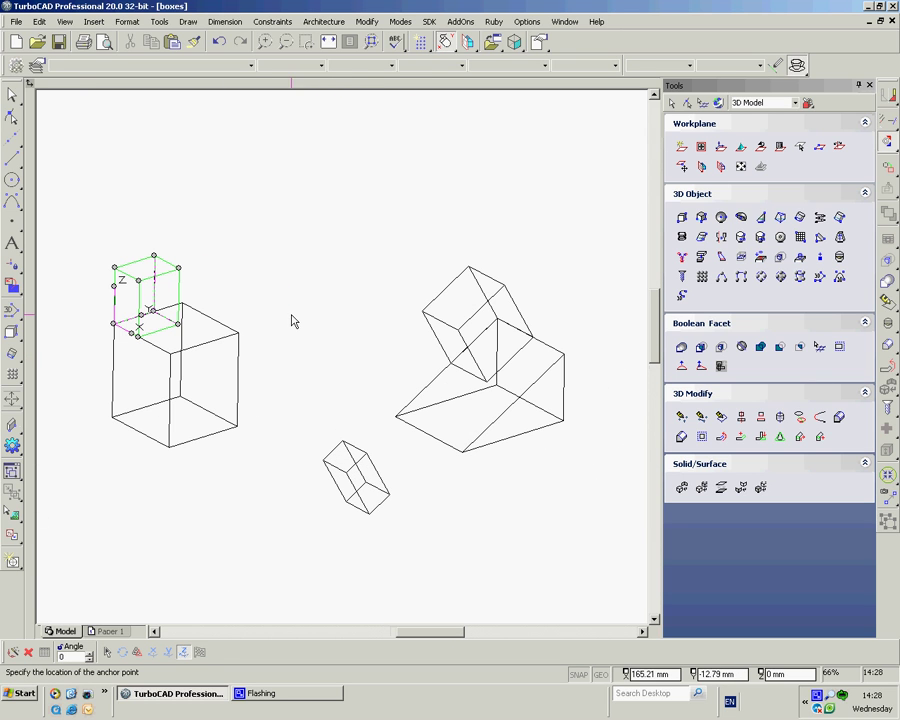
key(Escape)
key(Escape)
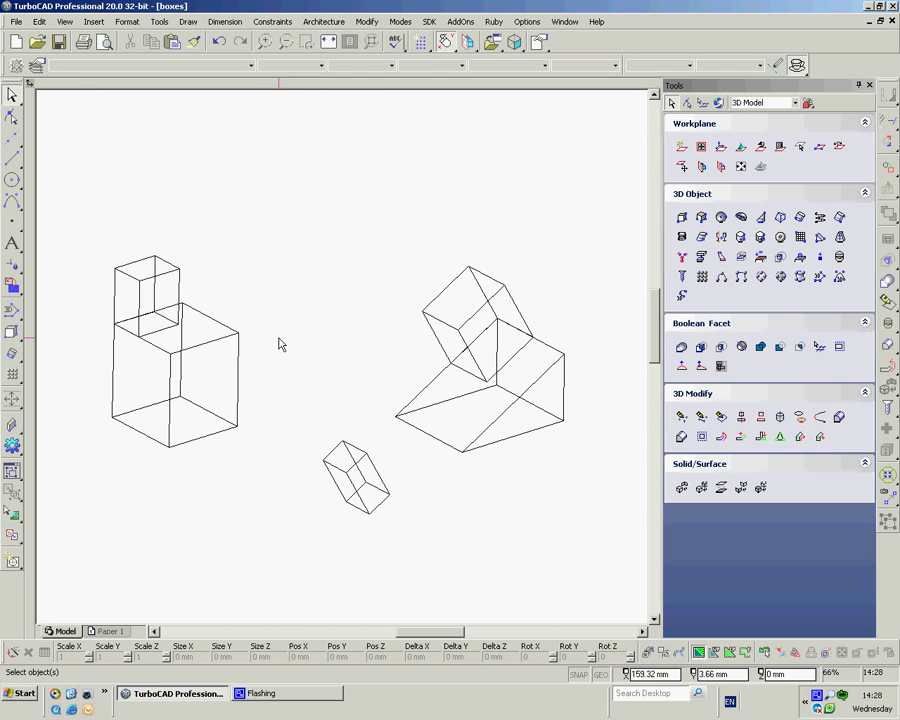